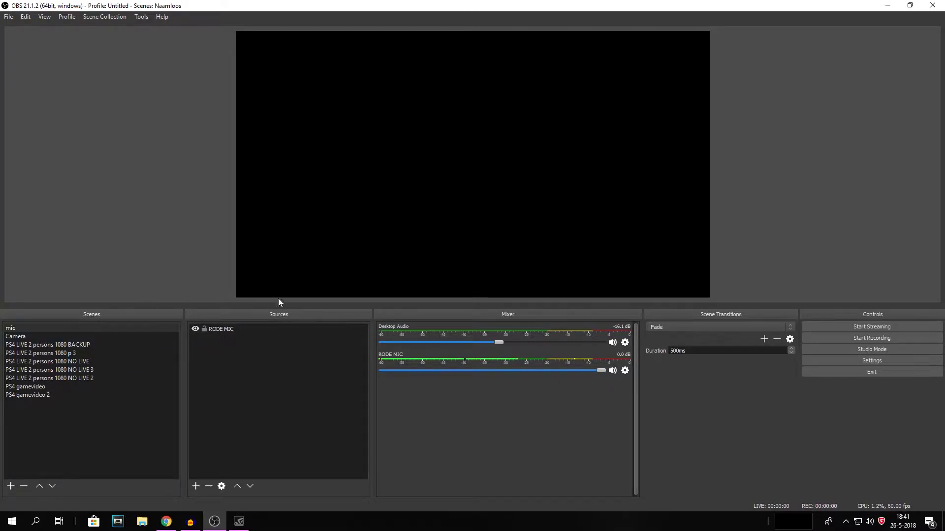
- Add a new scene named OBS
right_click(69, 410)
click(45, 428)
right_click(95, 421)
click(96, 420)
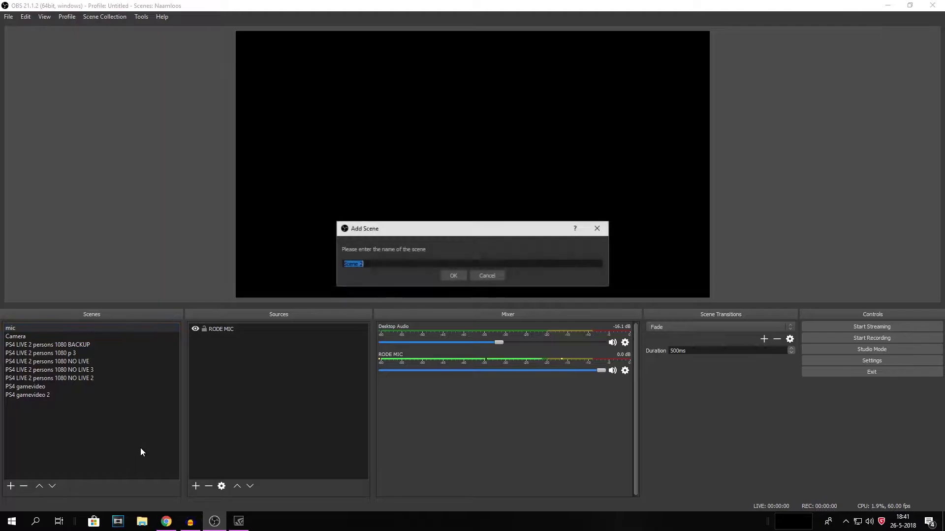
text(OBS)
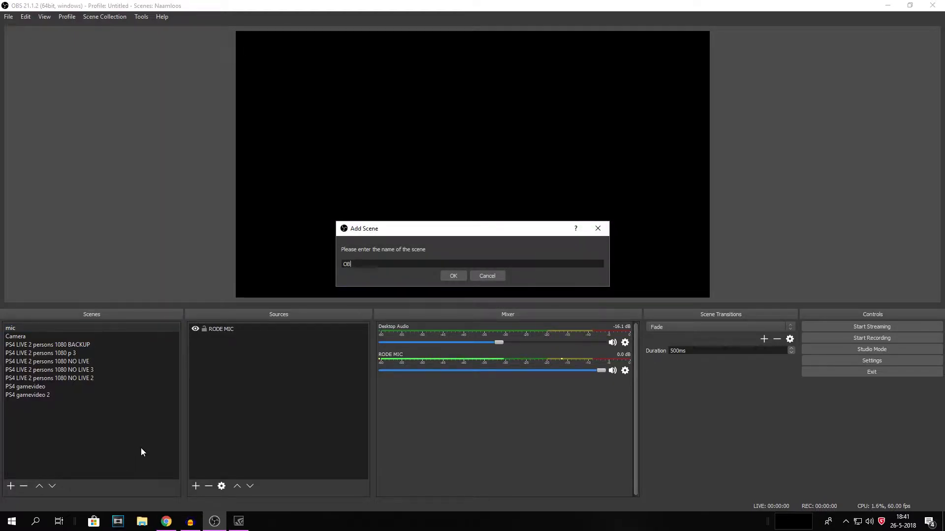
key(Return)
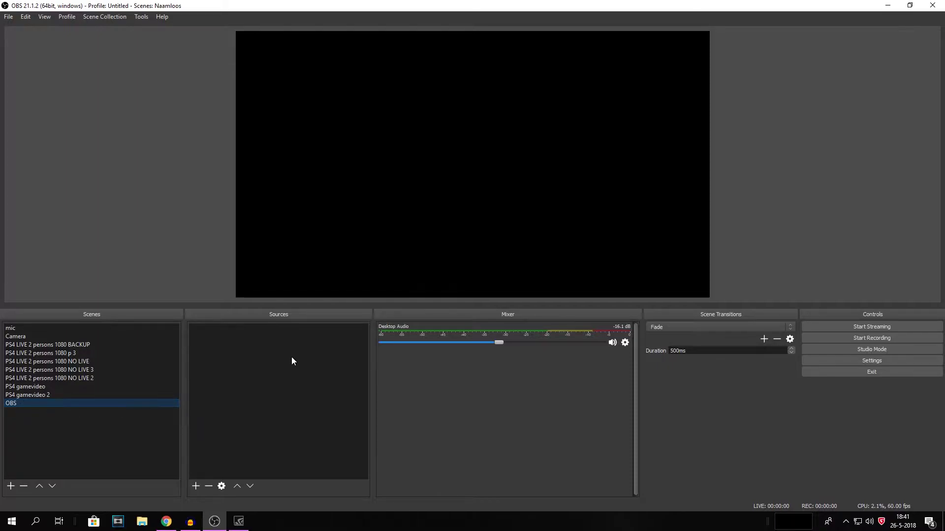
- Add a Display Capture source to the OBS scene and accept its properties
right_click(259, 336)
mouse_move(295, 344)
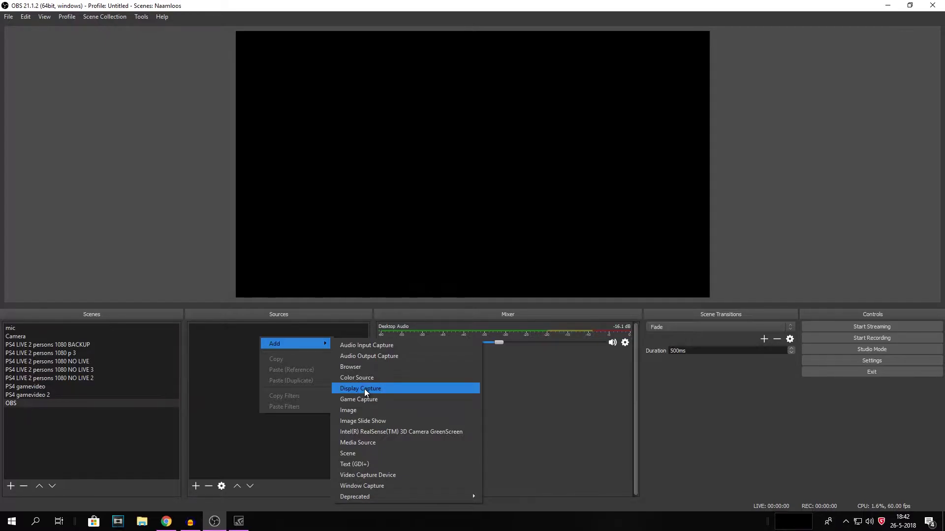
click(364, 389)
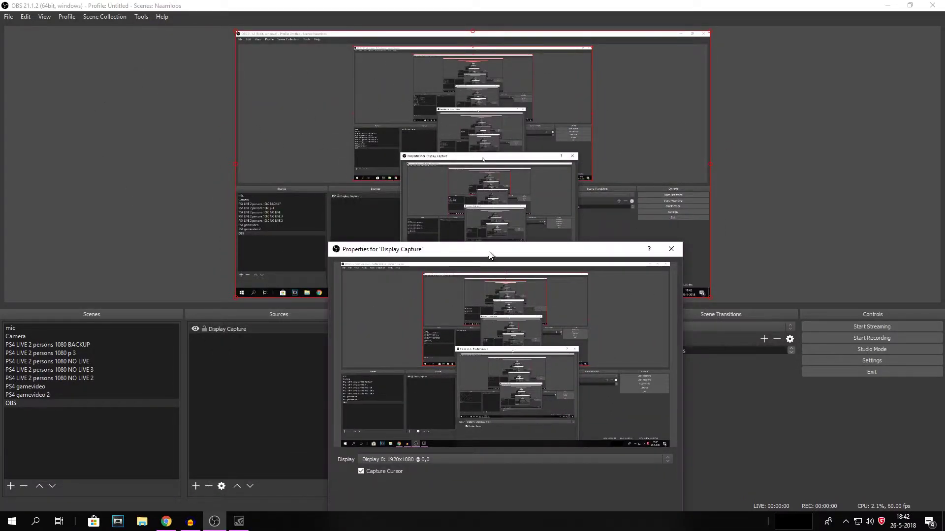
drag(490, 254, 457, 119)
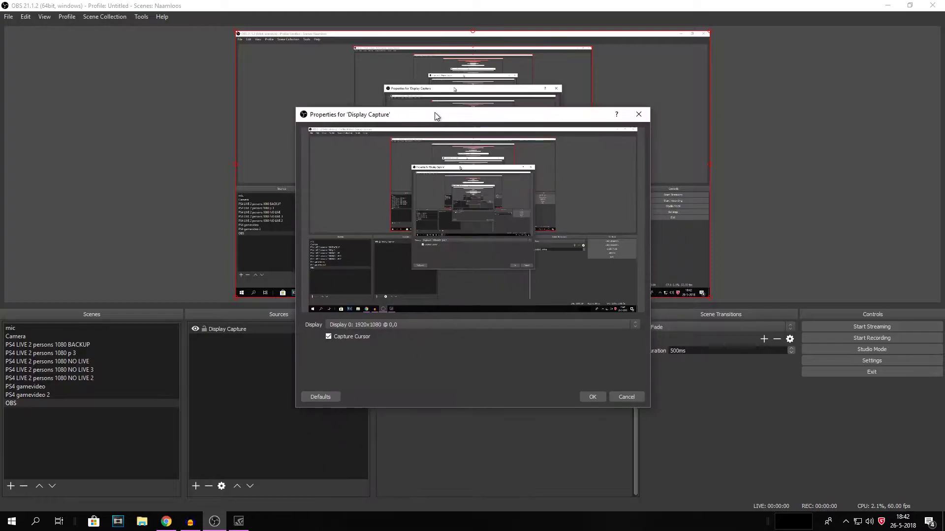
click(598, 398)
click(250, 345)
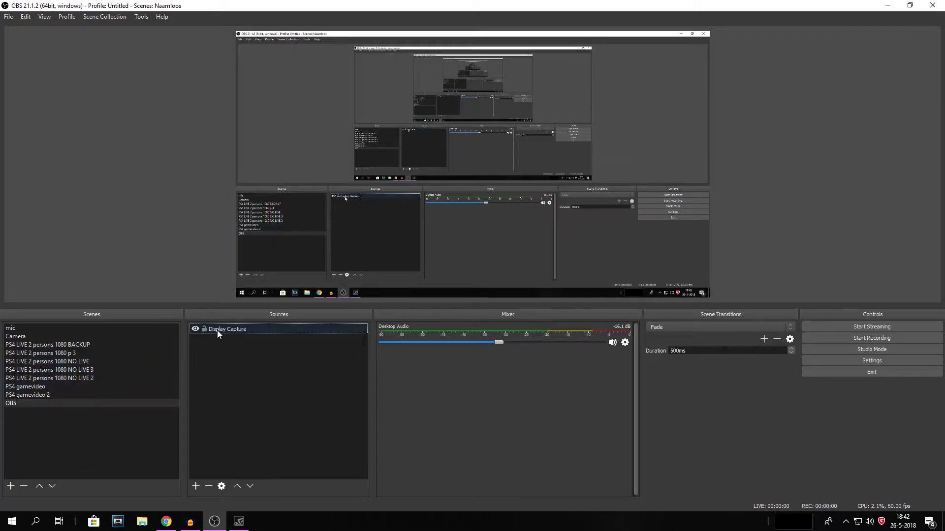
- In Settings, switch the theme to Default, then back to Dark
click(851, 361)
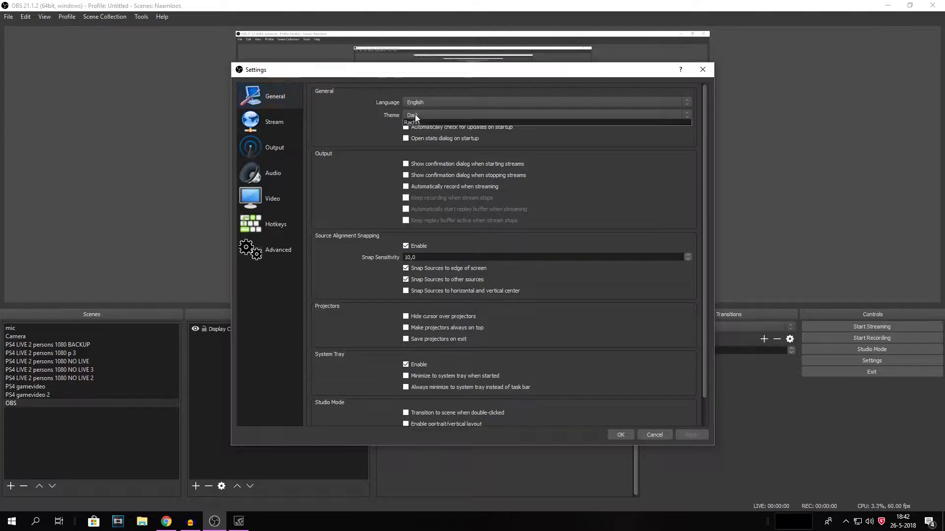
click(415, 114)
click(417, 134)
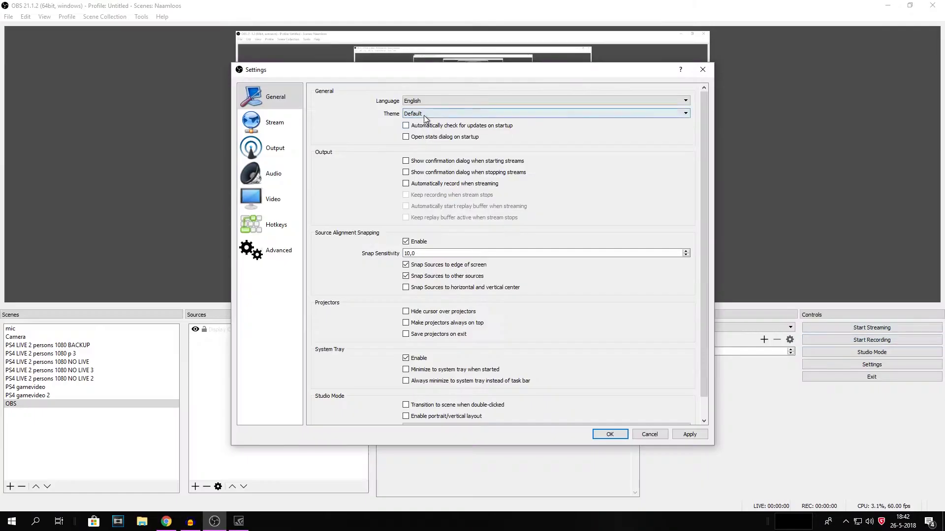
click(423, 114)
click(420, 126)
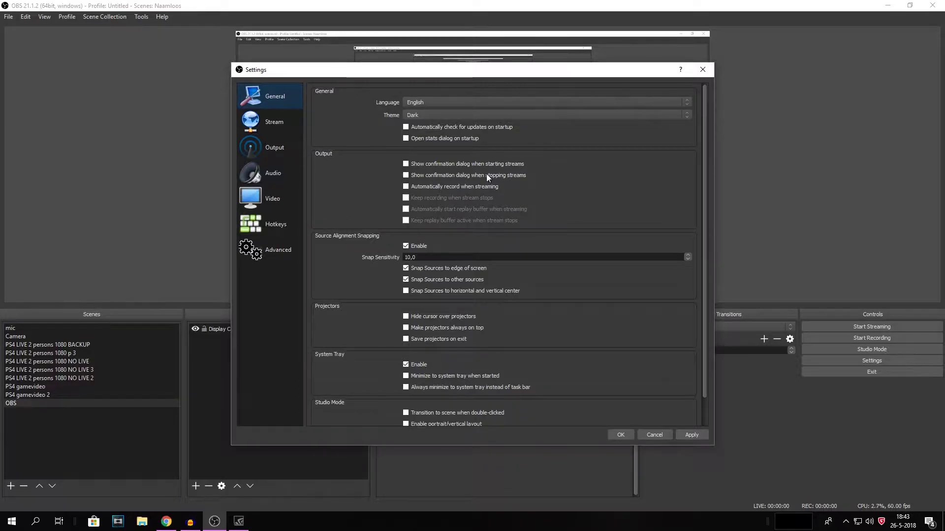
- On the Output page's Recording tab, keep output mode at Advanced
click(262, 150)
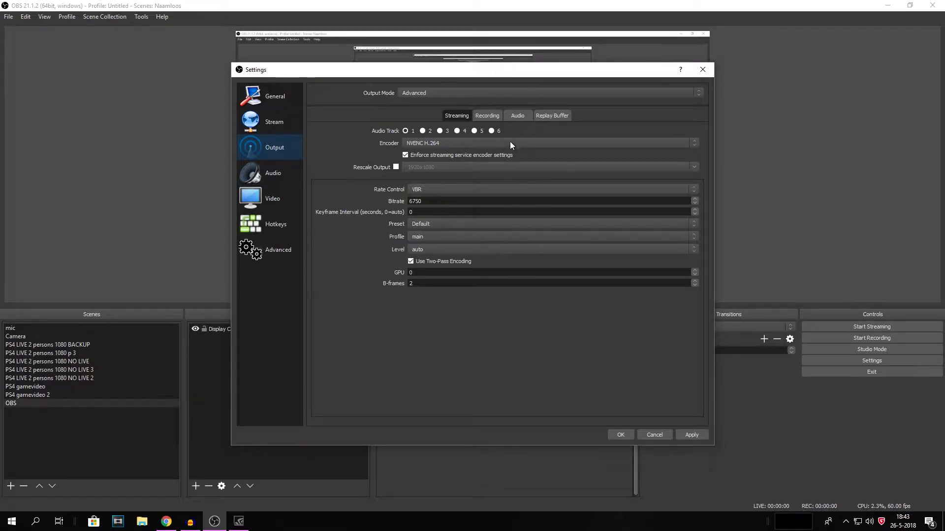
click(490, 116)
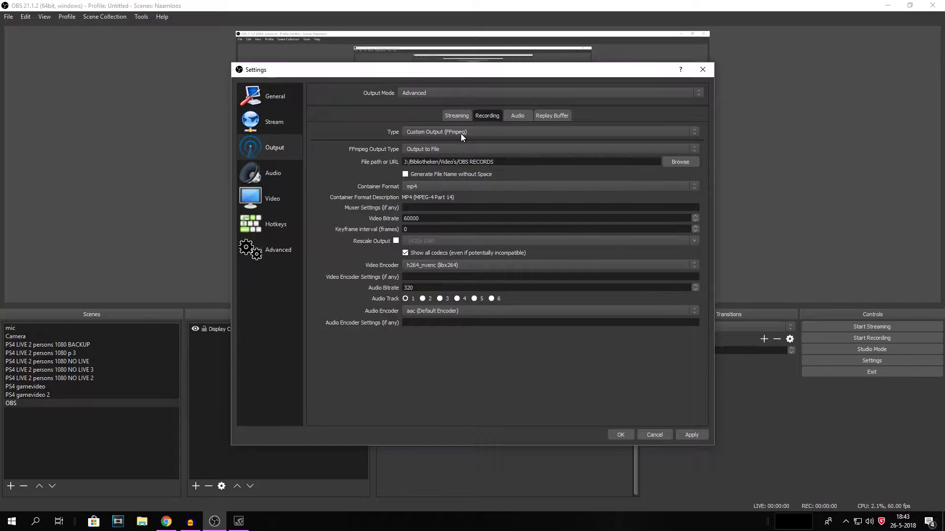
click(424, 93)
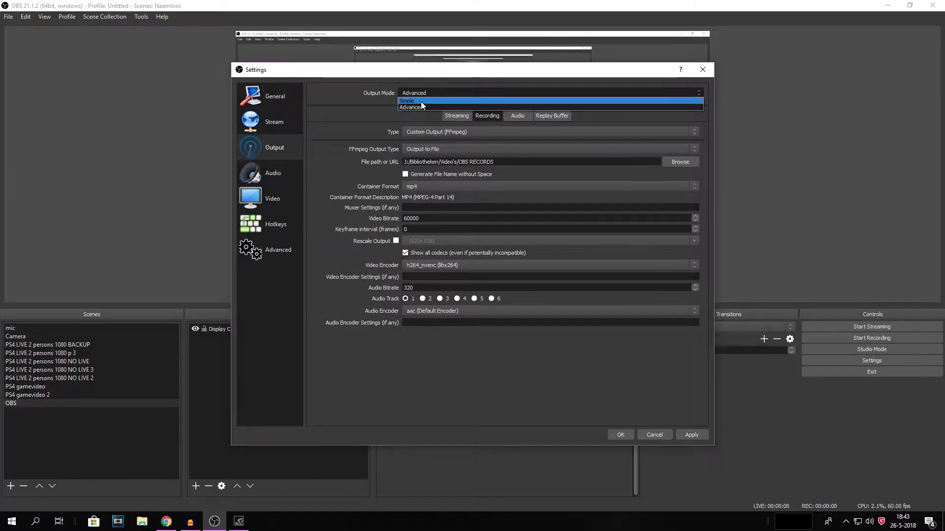
click(421, 107)
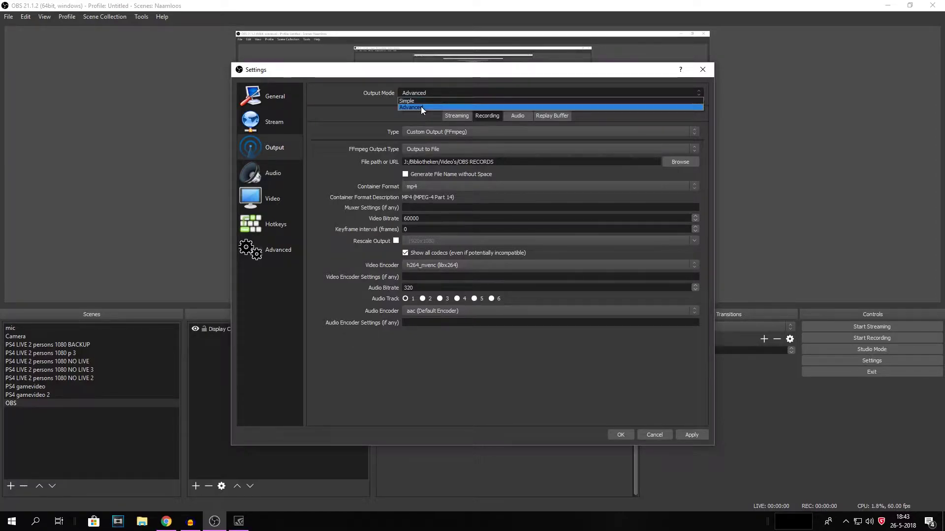
- Keep the recording type as Custom Output (FFmpeg)
click(446, 131)
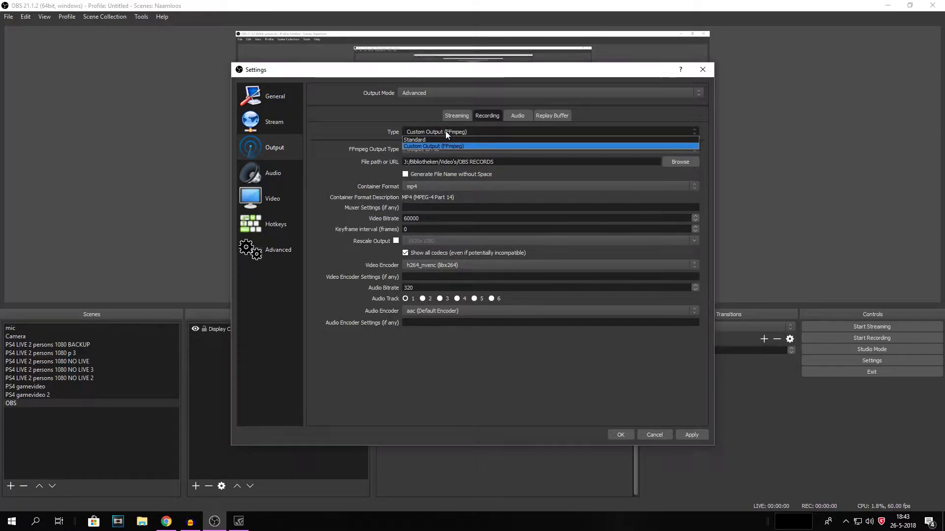
click(446, 131)
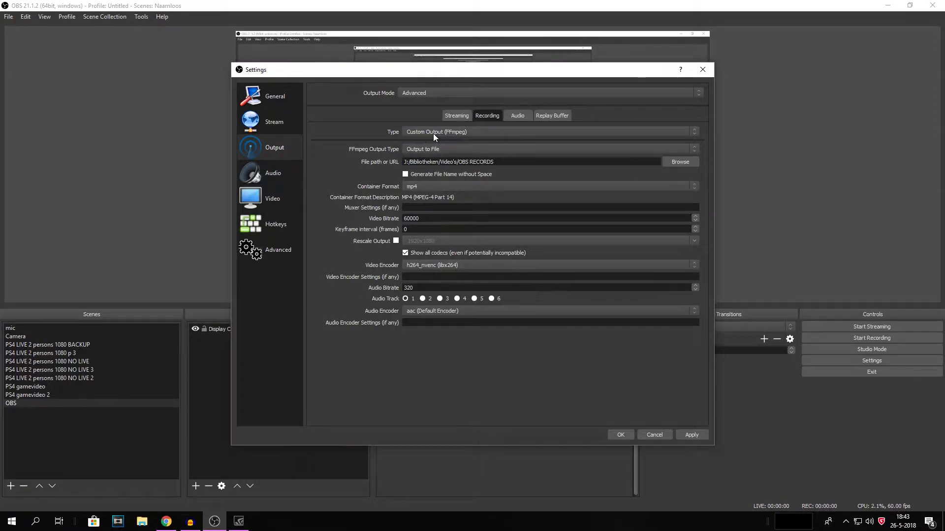
click(459, 132)
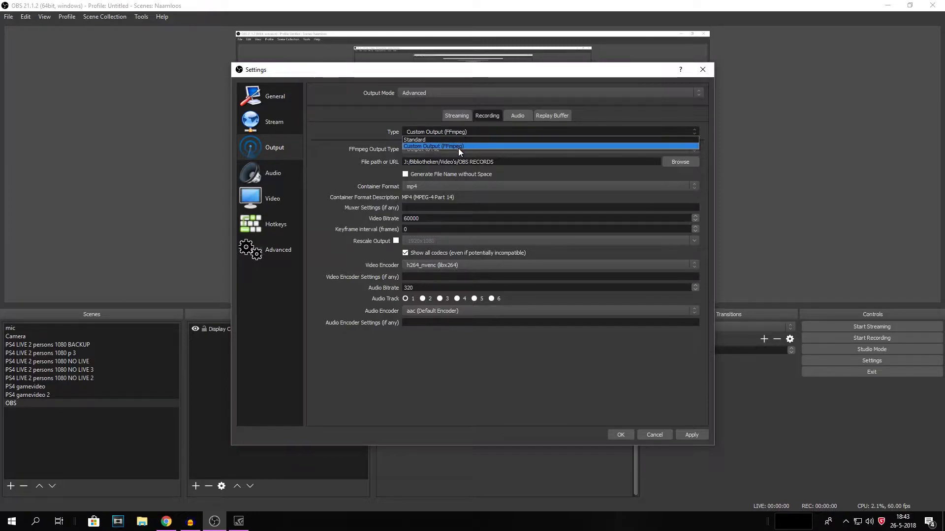
click(459, 147)
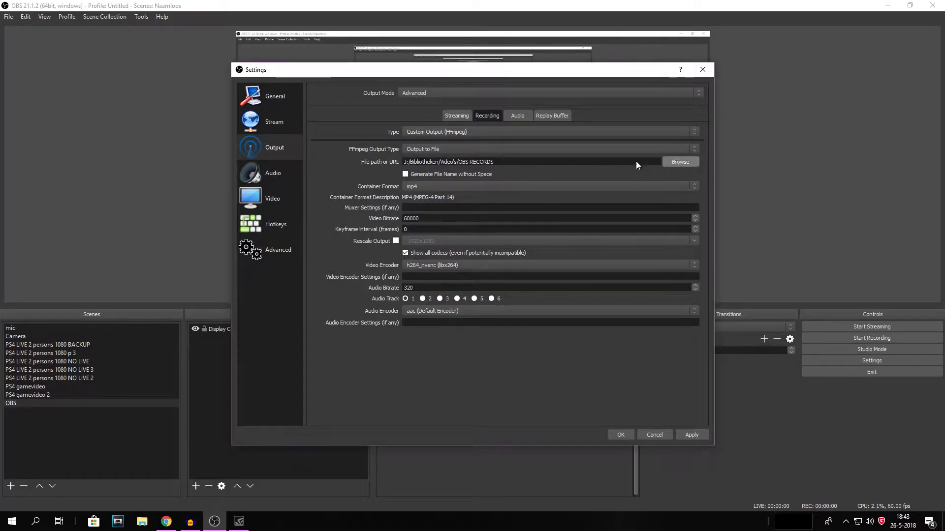
- Set the recording file path to J:\Bibliotheken\Video's\OBS RECORDS
click(673, 162)
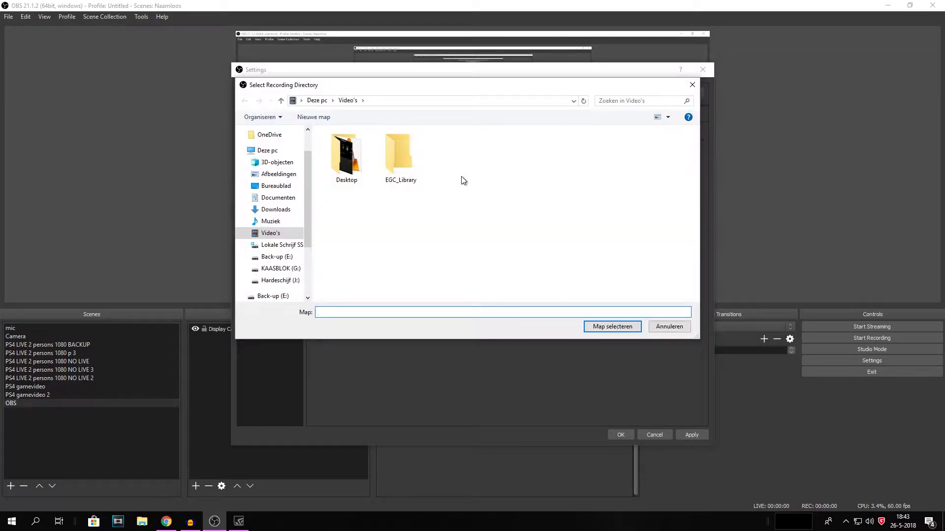
click(280, 281)
double_click(347, 188)
double_click(339, 146)
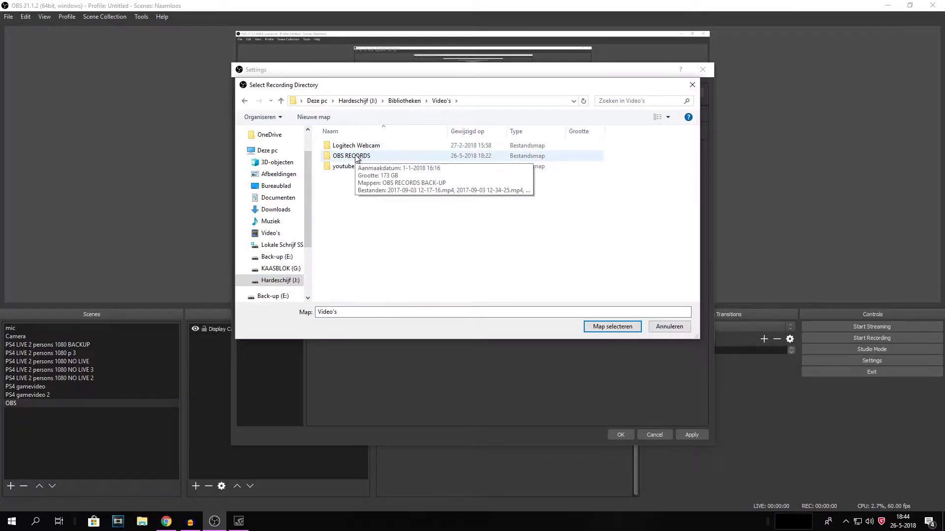
double_click(357, 156)
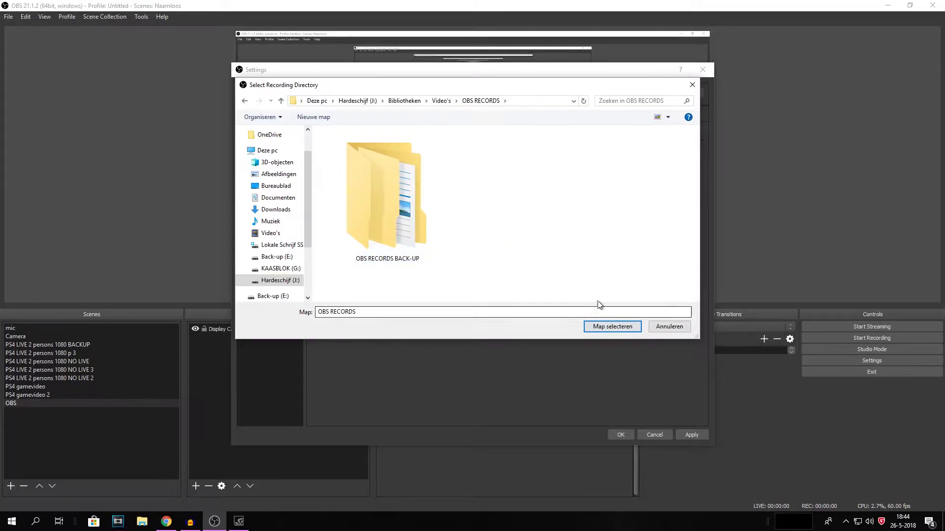
click(607, 326)
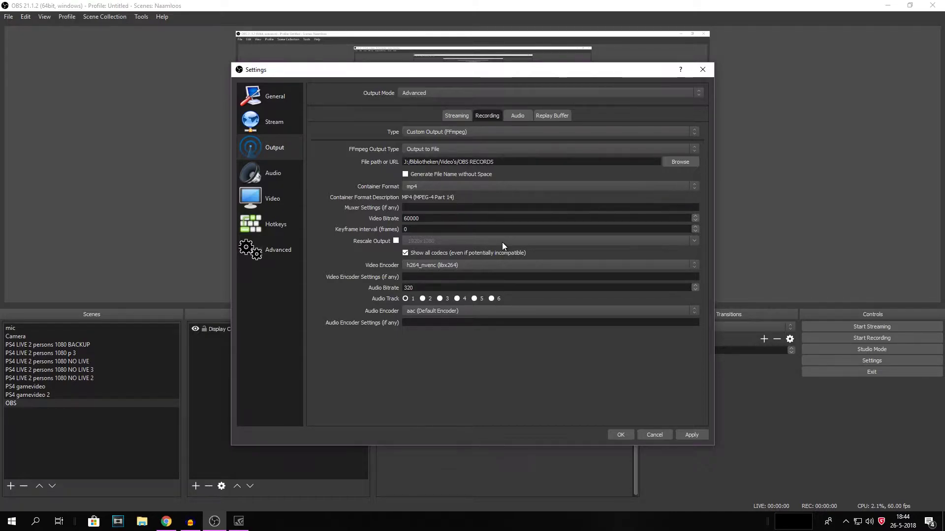
- Set the recording container format to mp4
click(420, 187)
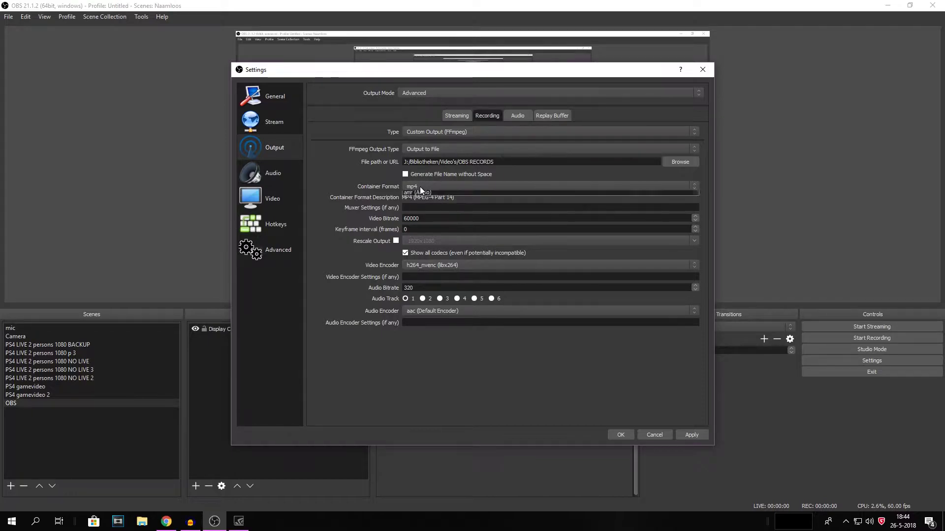
click(364, 189)
click(428, 189)
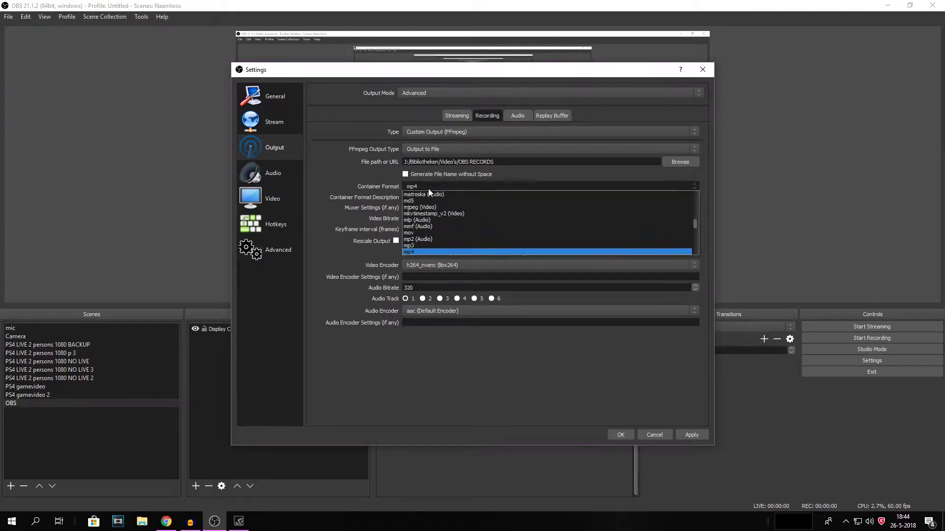
click(419, 252)
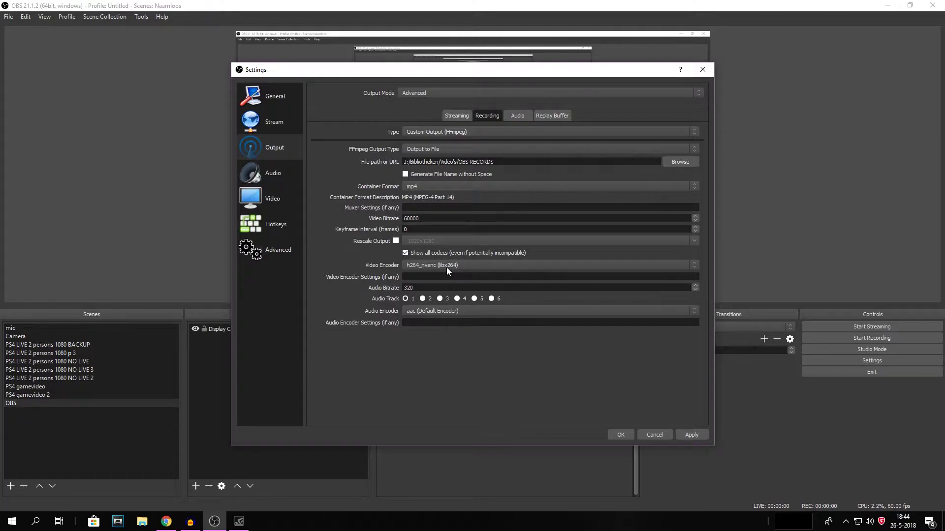
- Set keyframe interval 0, h264_nvenc video encoder and 320 audio bitrate; check the audio encoder
click(413, 230)
click(436, 262)
click(436, 267)
click(437, 266)
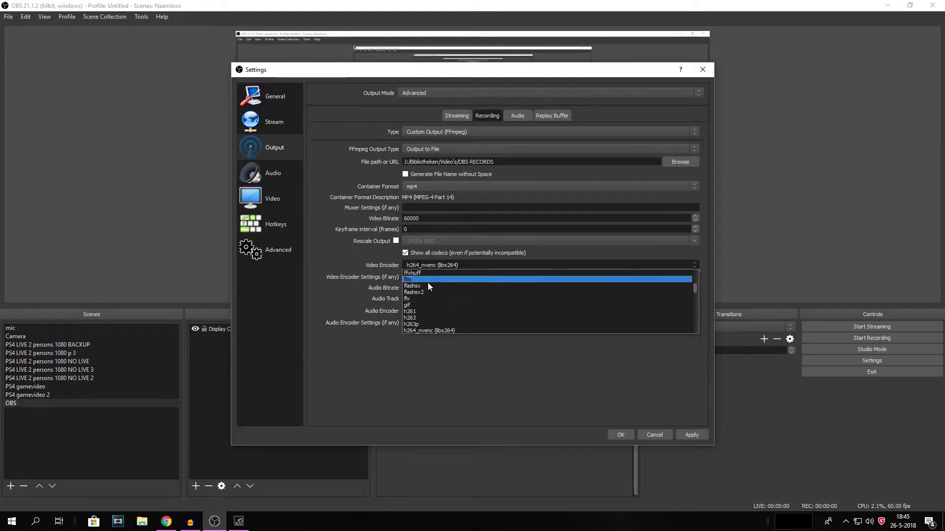
click(429, 330)
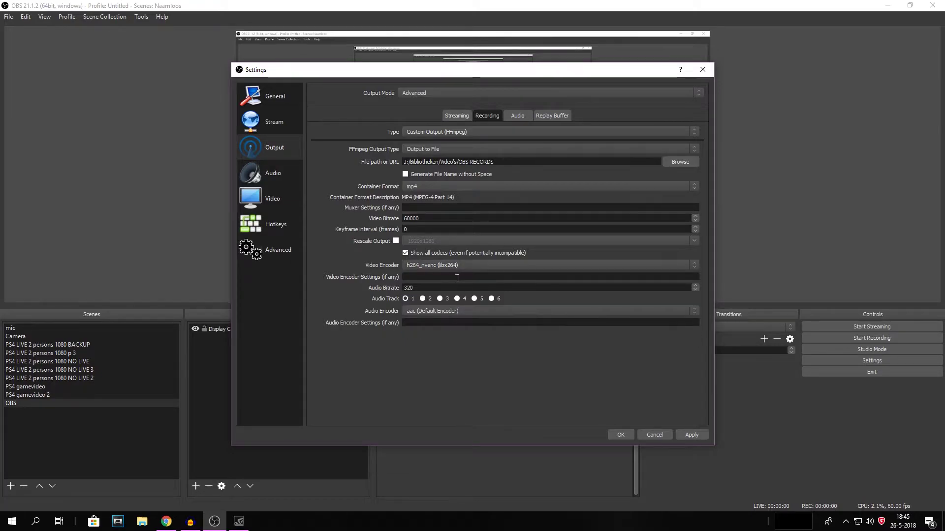
click(431, 288)
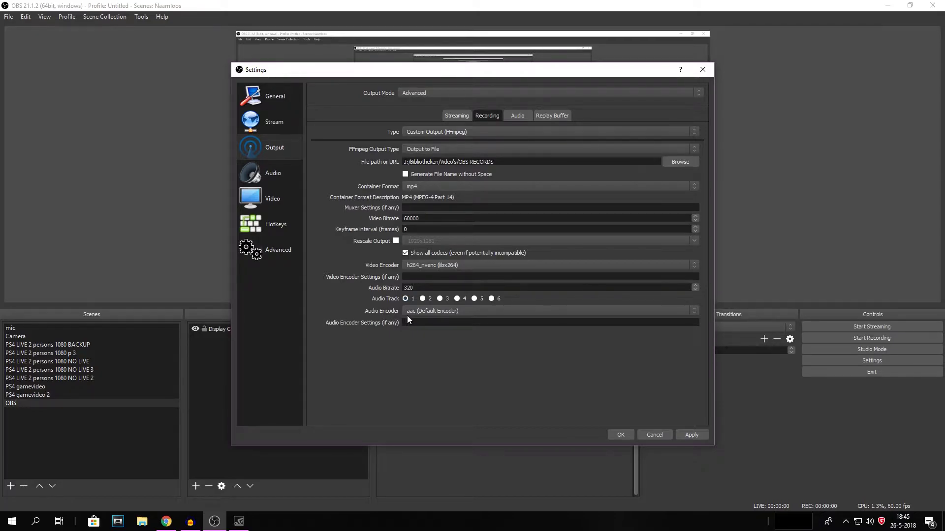
click(409, 314)
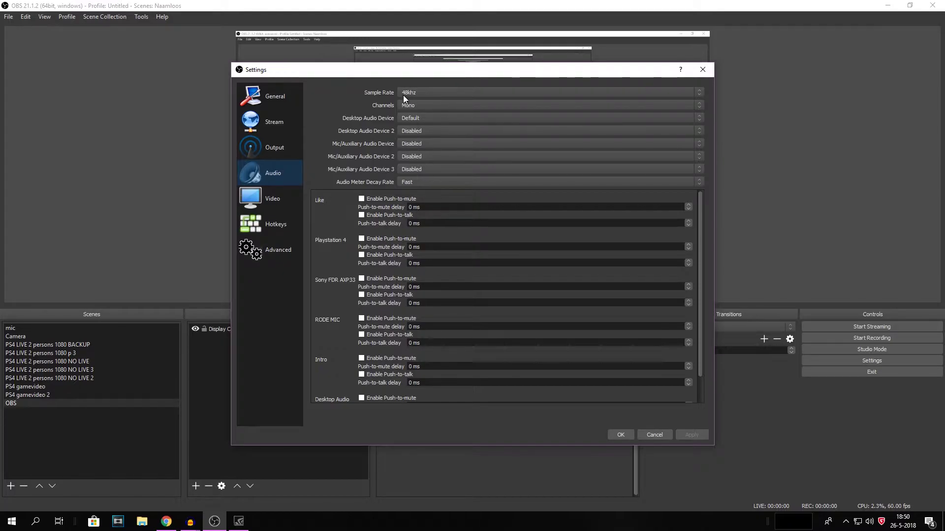
- Keep the OBS sample rate at 48khz, then reveal the hidden tray icons
click(408, 93)
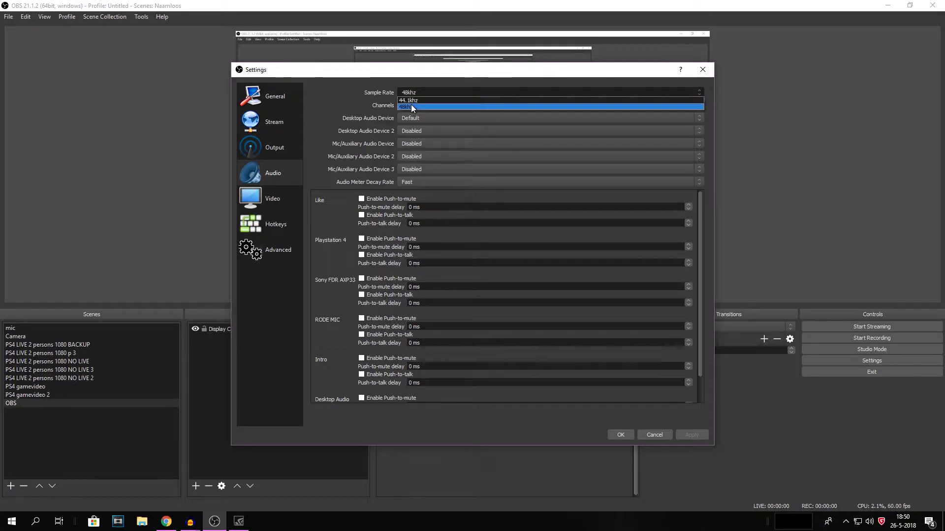
click(411, 104)
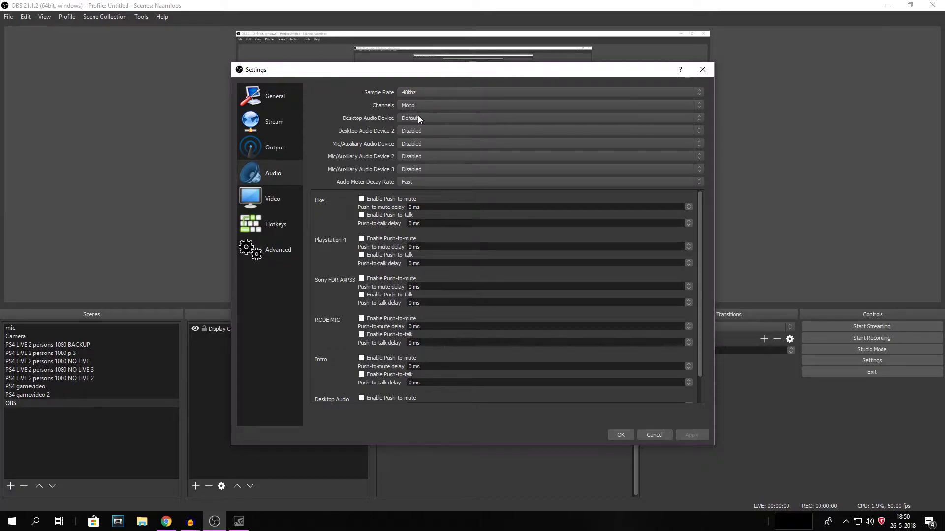
click(847, 522)
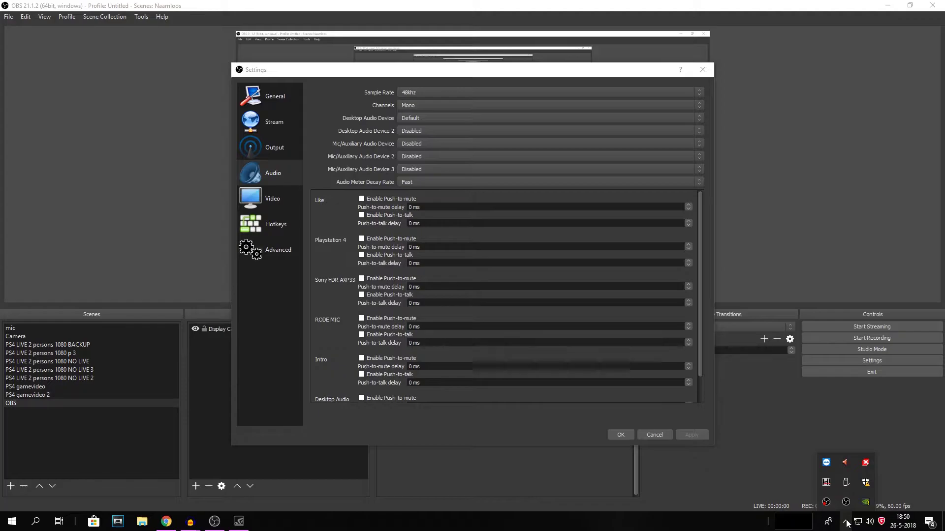
- Open Windows Sound recording devices and check the webcam microphone's 16000 Hz format
right_click(870, 522)
click(856, 496)
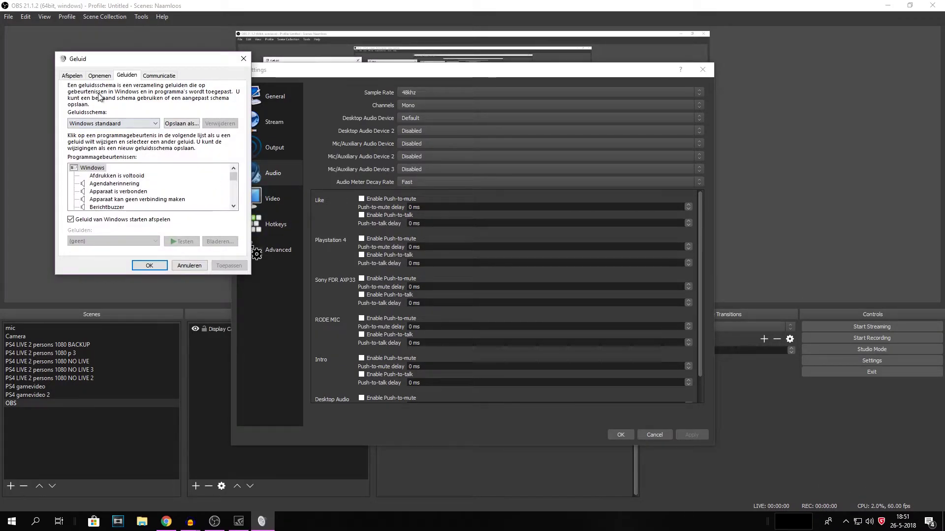
click(99, 75)
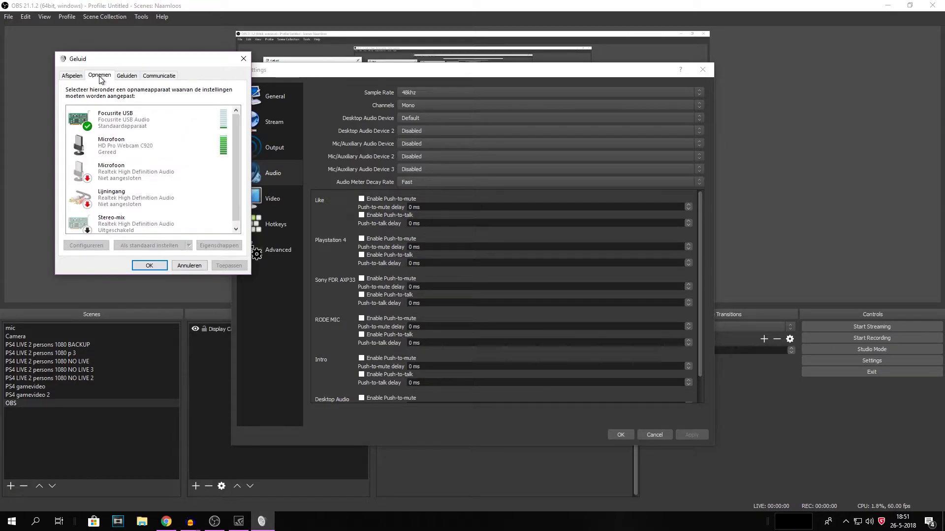
right_click(124, 143)
click(167, 224)
click(175, 112)
click(151, 160)
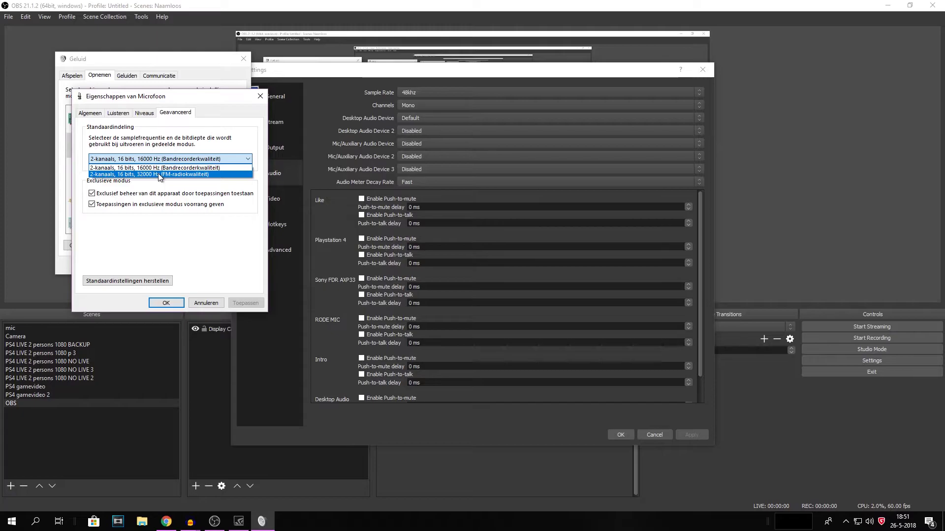
click(271, 163)
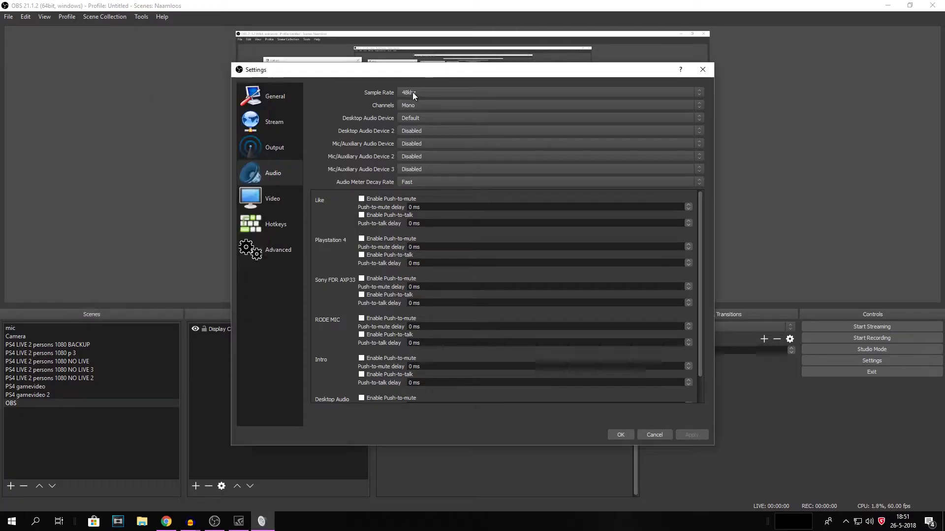
- Recheck the OBS sample rate, then review and close the microphone properties
click(408, 93)
click(412, 109)
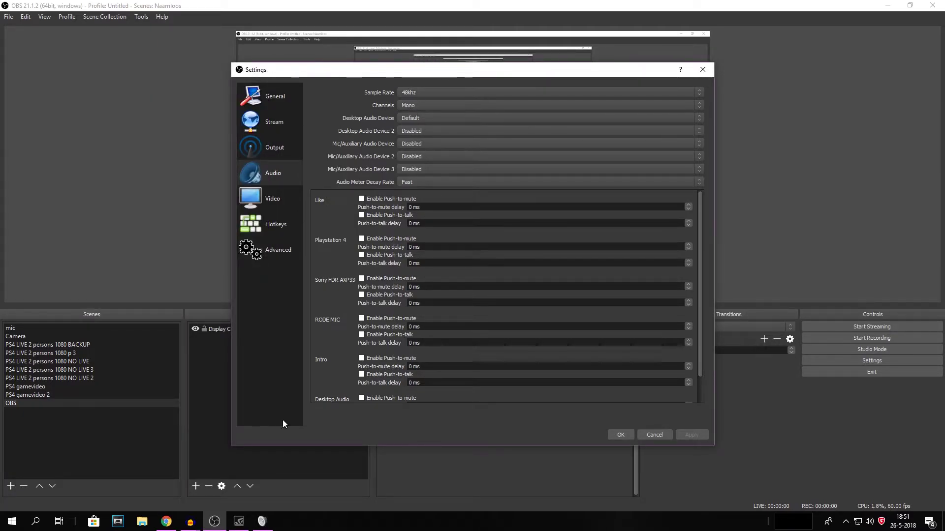
click(261, 522)
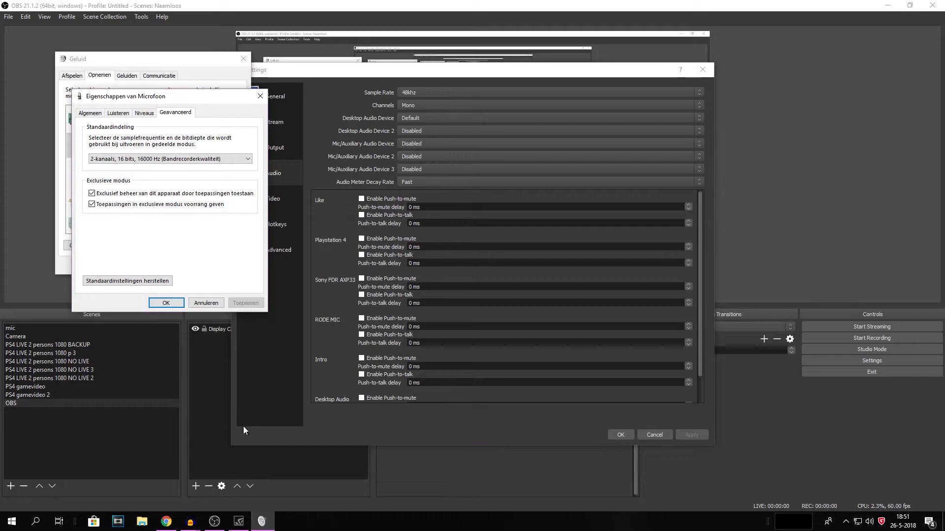
click(152, 160)
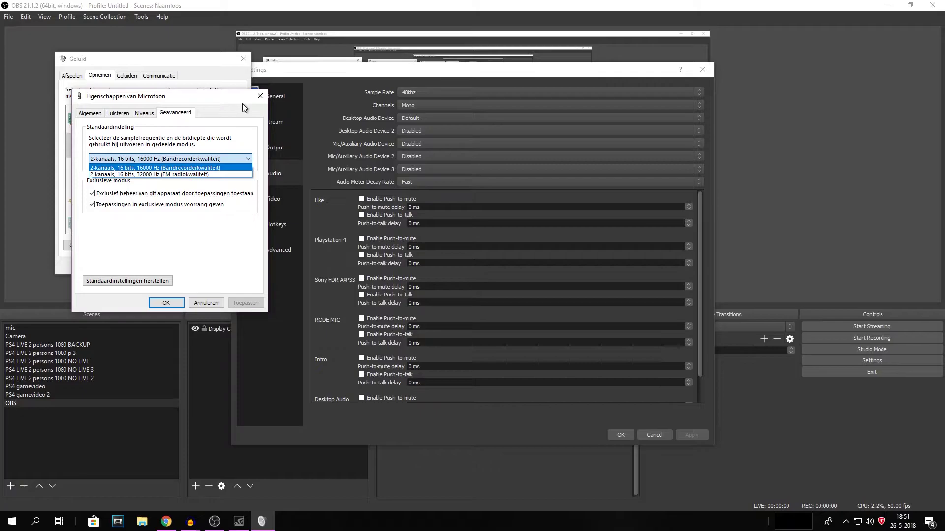
click(260, 96)
click(260, 96)
- View the Focusrite USB's advanced format: 2-channel, 16-bit, 48000 Hz
right_click(137, 129)
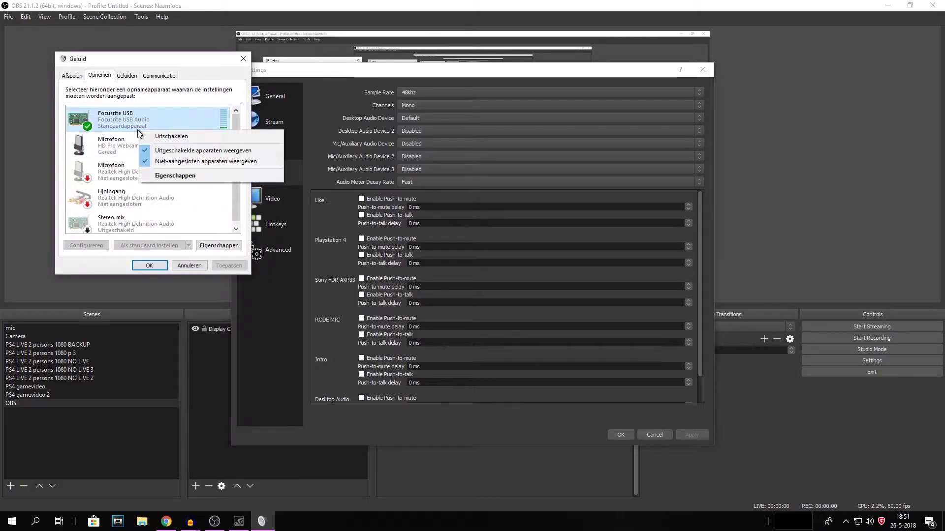
click(174, 176)
click(174, 112)
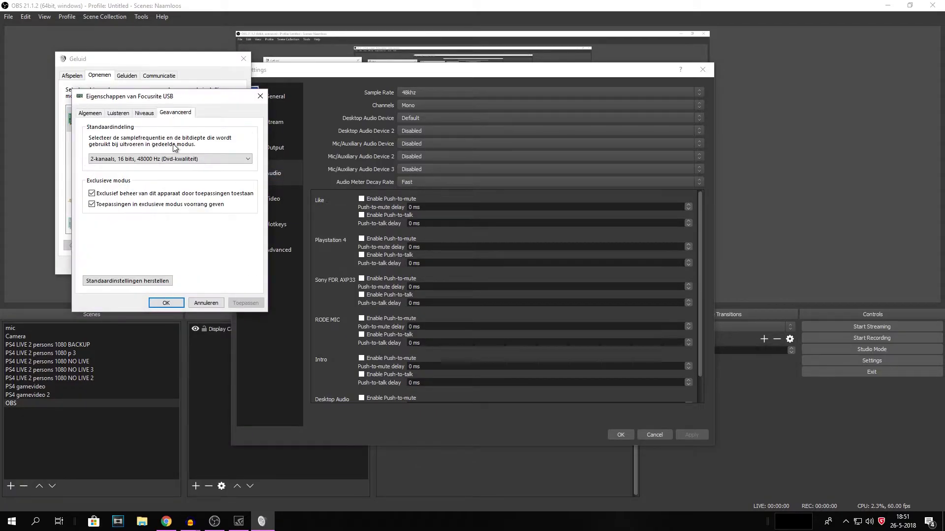
click(161, 159)
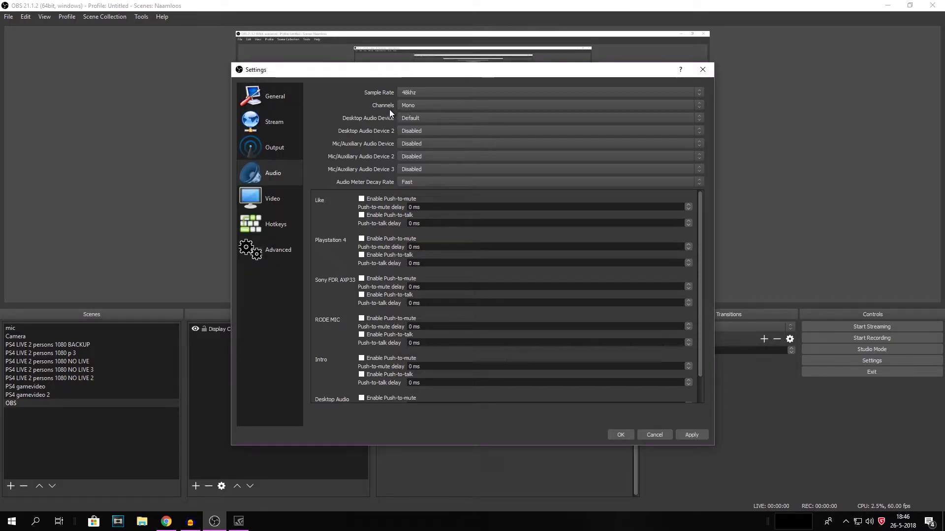
- Keep Mono channels, Default desktop audio, and second desktop audio device Disabled
click(415, 106)
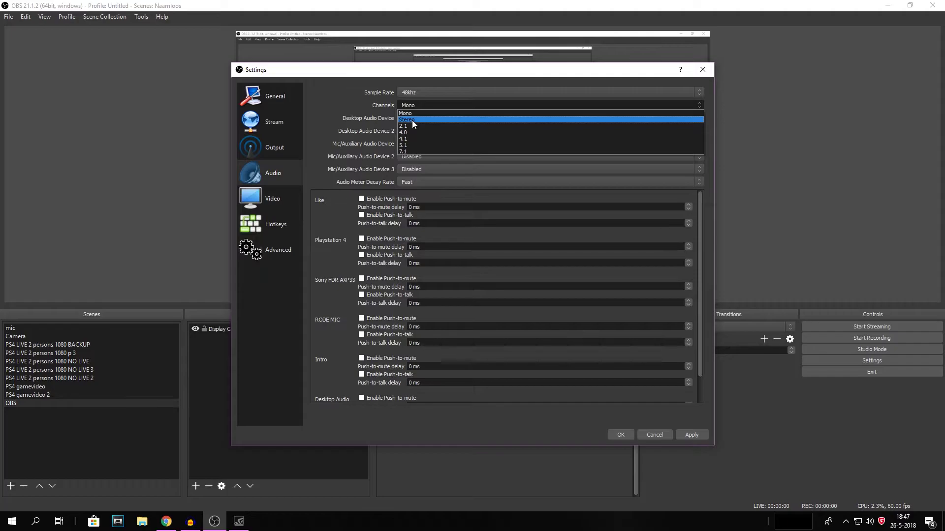
click(408, 113)
click(417, 119)
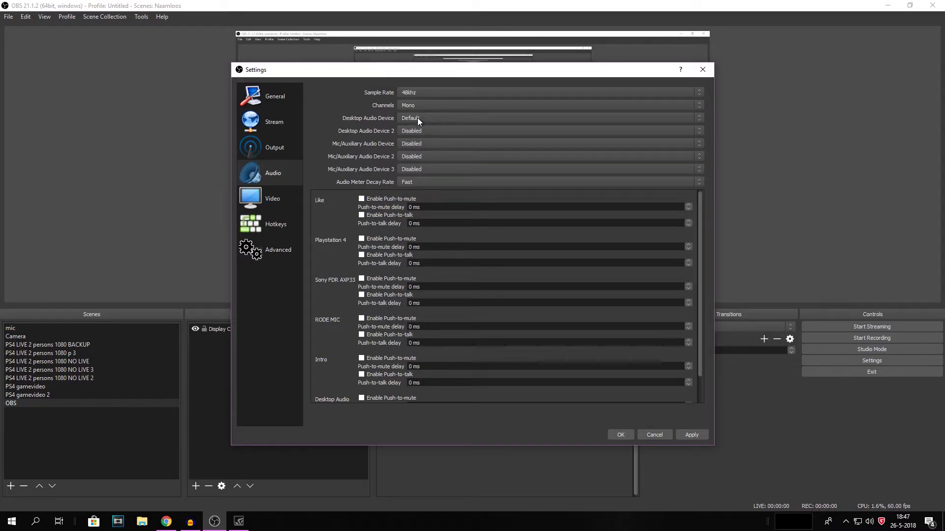
click(417, 117)
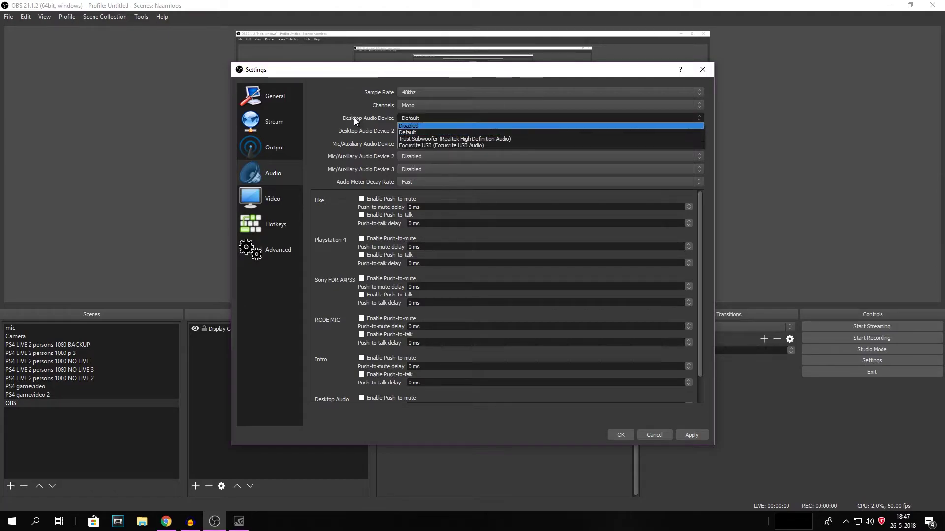
click(414, 130)
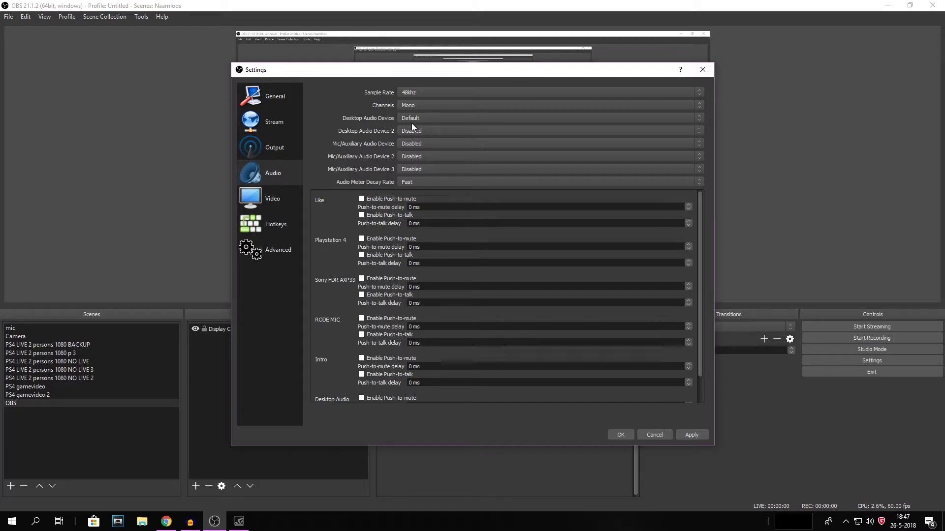
mouse_move(377, 69)
mouse_down()
mouse_move(612, 151)
mouse_move(408, 428)
mouse_up()
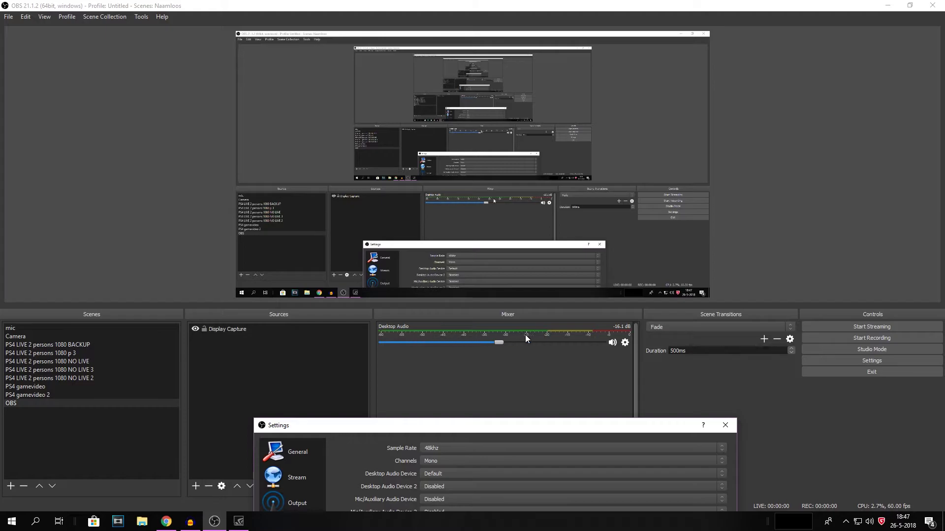
drag(443, 426, 332, 10)
- Keep 1920x1080 base resolution, Lanczos downscale filter and 60 FPS on the Video page
click(214, 142)
drag(338, 34, 367, 33)
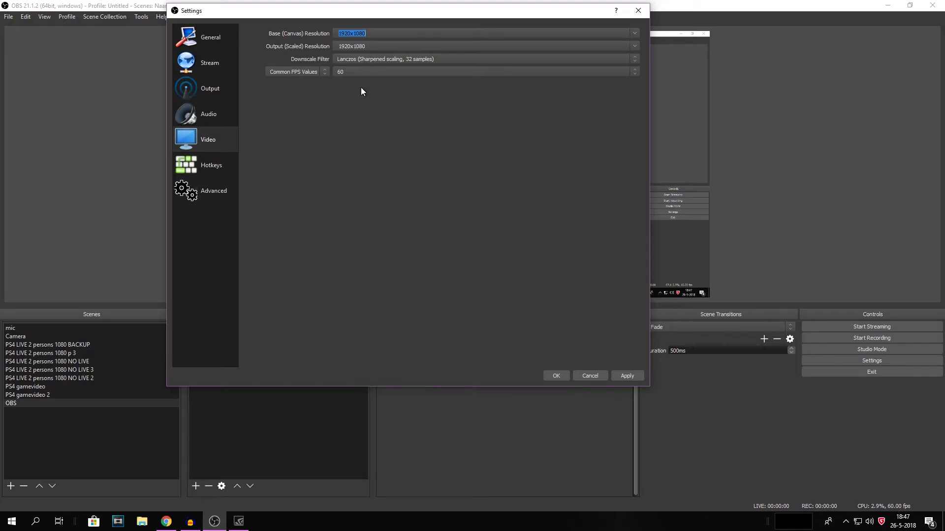
click(367, 33)
click(387, 60)
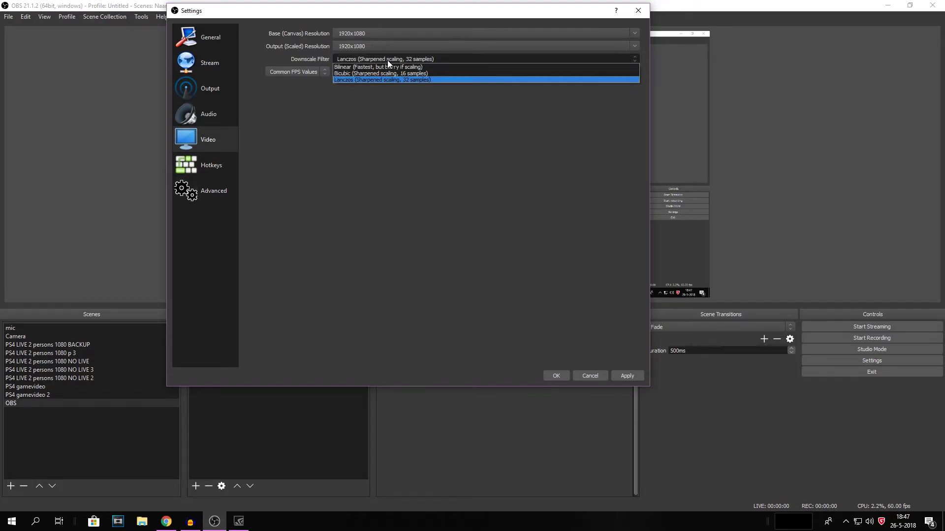
click(413, 80)
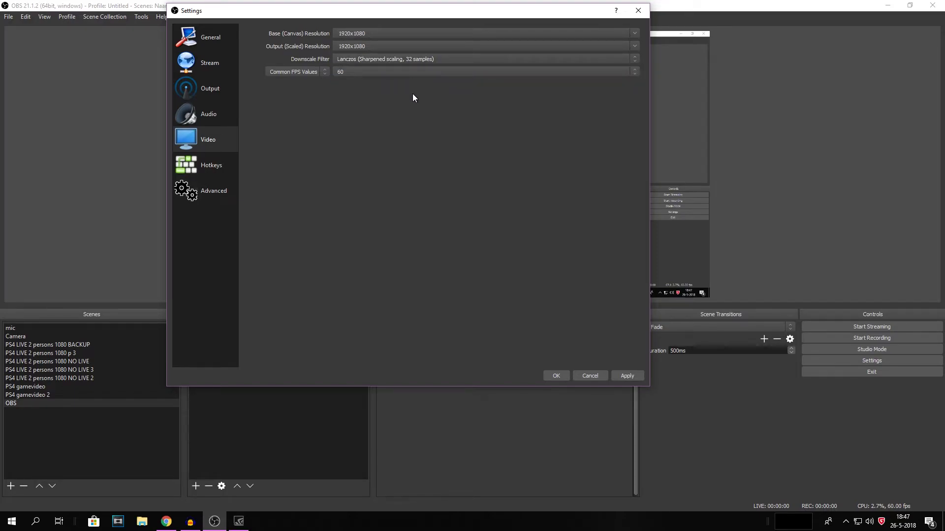
click(395, 61)
click(348, 72)
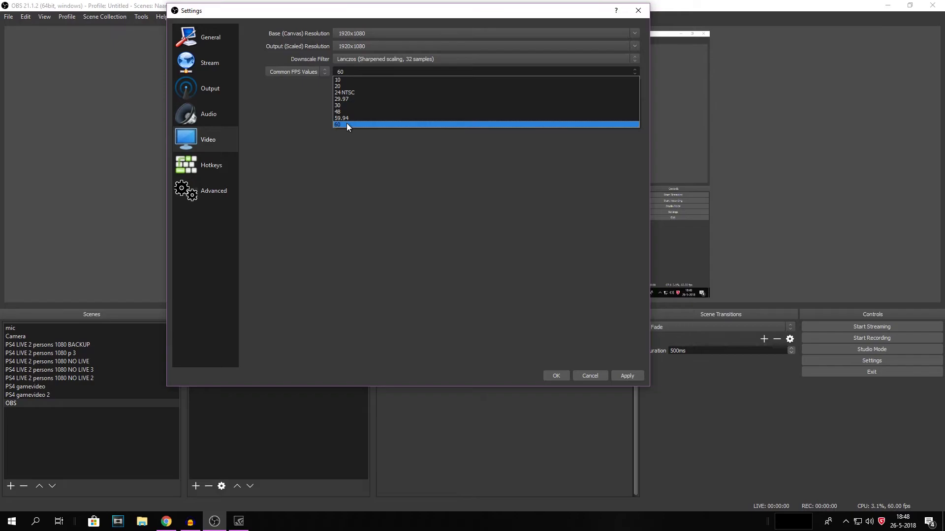
click(344, 125)
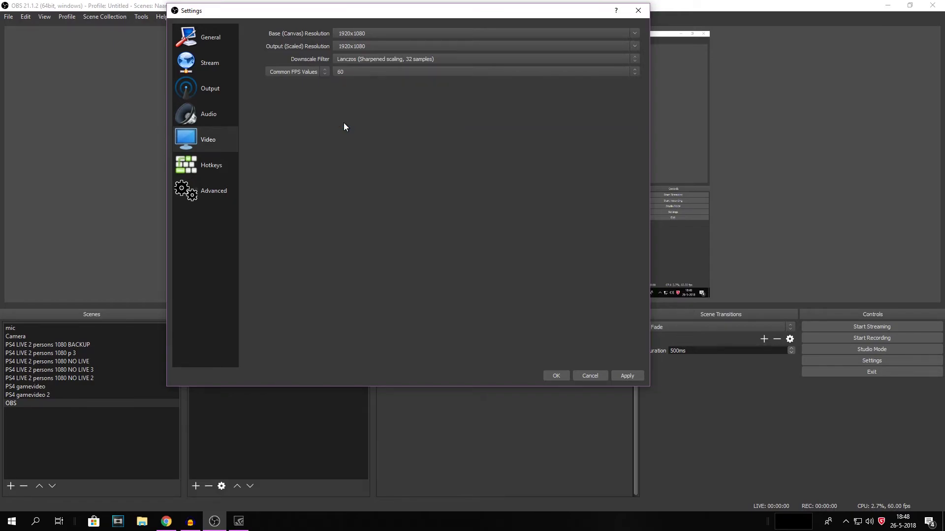
click(228, 173)
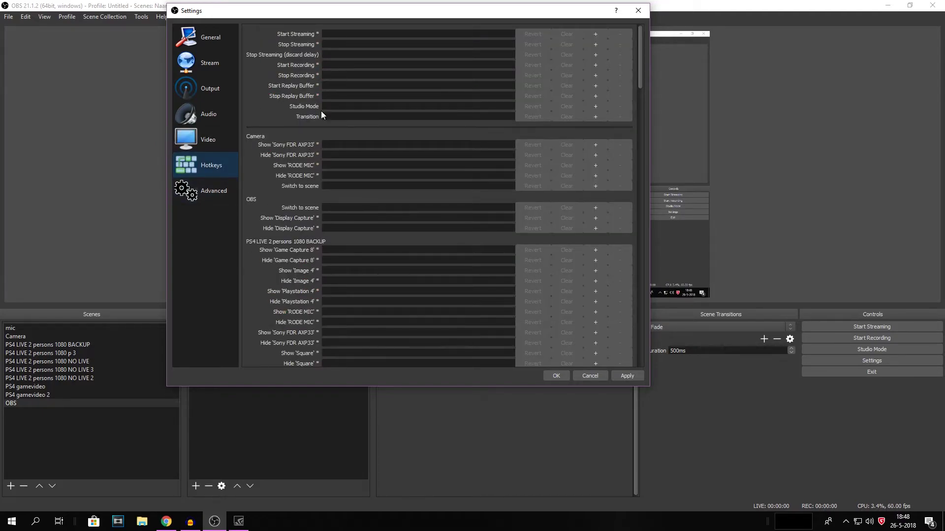
- Set Process Priority to High on the Advanced page
click(218, 196)
click(310, 46)
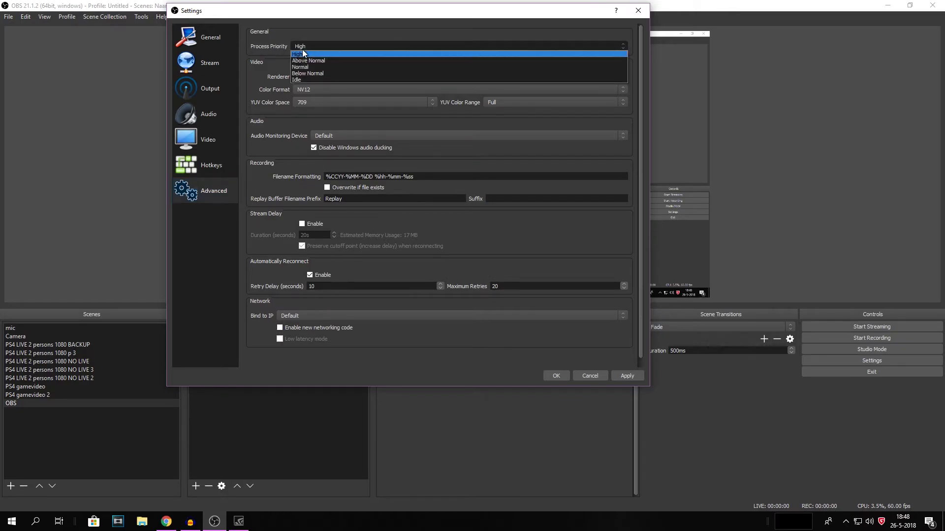
click(303, 54)
click(305, 49)
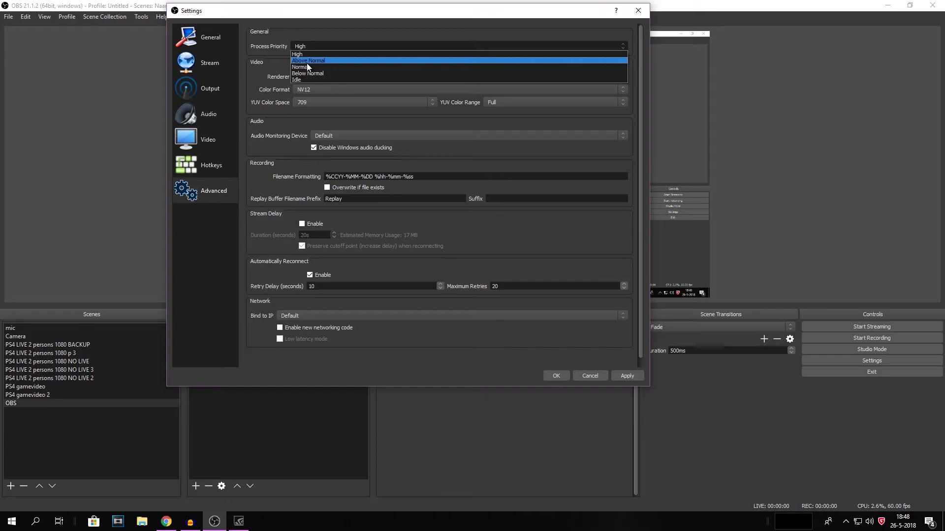
click(275, 72)
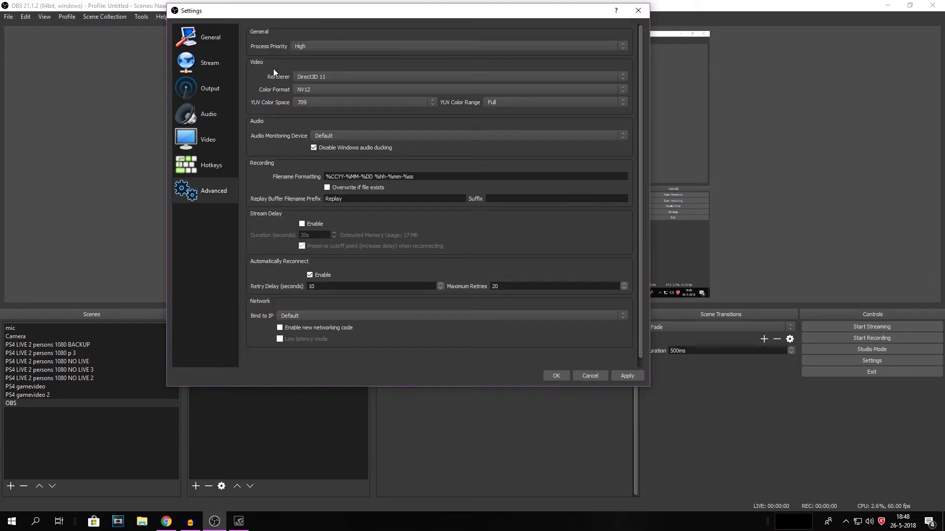
- Keep Direct3D 11, NV12 and Default monitoring, then close Settings and select Display Capture
click(323, 76)
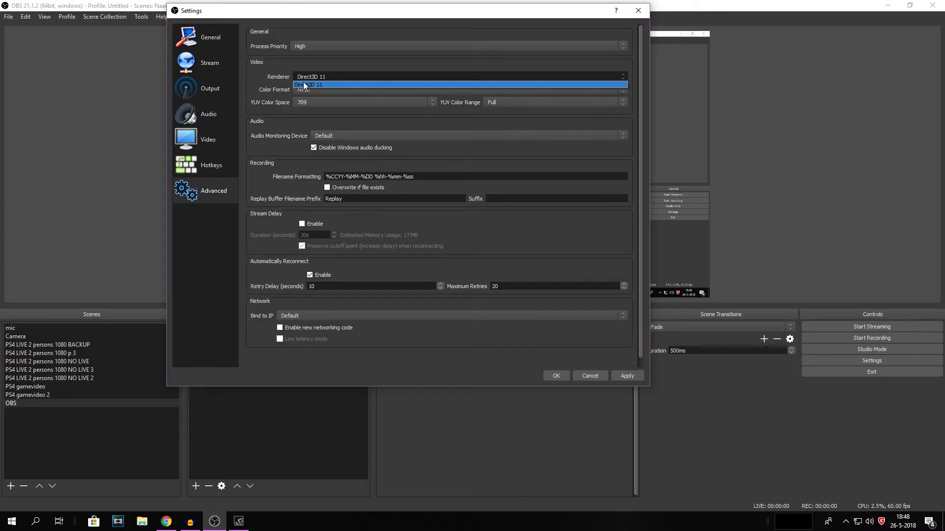
click(305, 84)
click(308, 91)
click(353, 135)
click(339, 137)
click(335, 136)
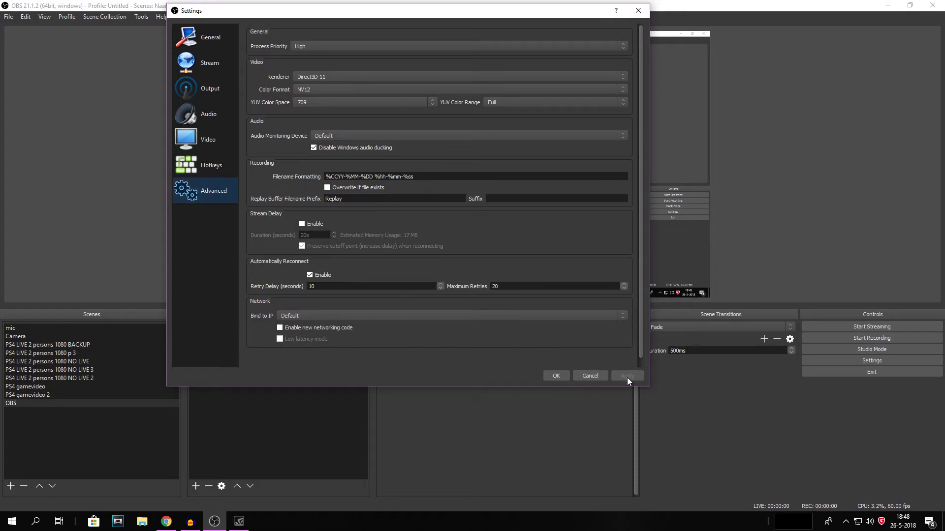
click(590, 376)
click(236, 330)
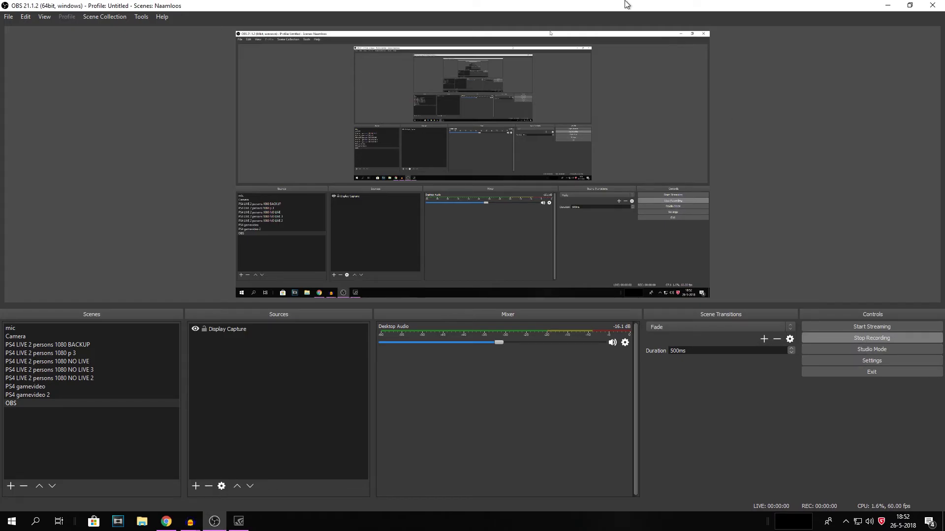
- Minimise OBS to the desktop and rearrange the desktop shortcuts into neat columns
drag(626, 5, 849, 61)
key(super+d)
drag(111, 4, 221, 450)
drag(176, 318, 342, 317)
drag(476, 397, 243, 2)
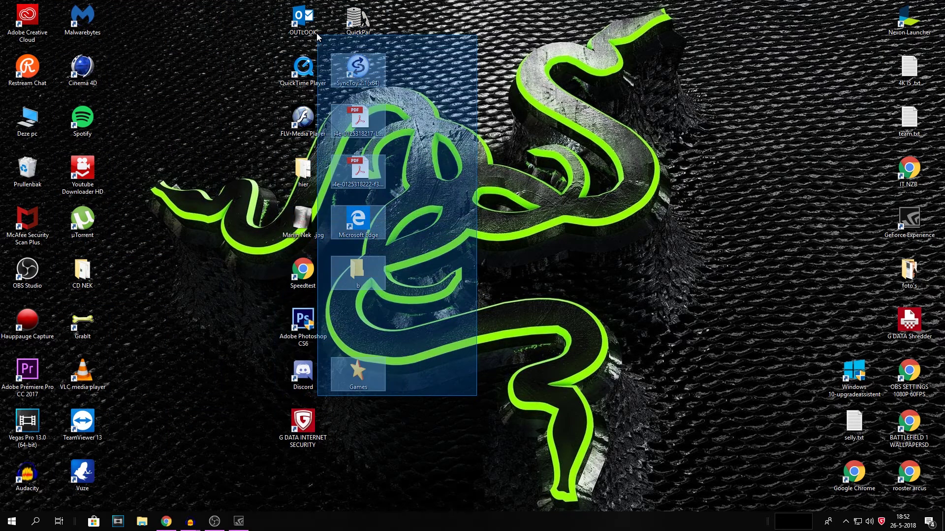
drag(358, 374, 192, 374)
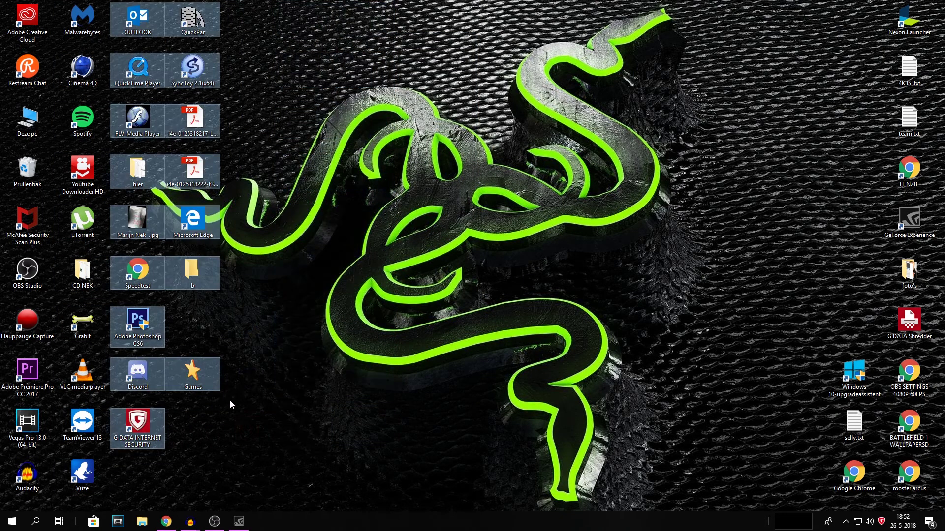
drag(295, 439, 120, 8)
click(222, 295)
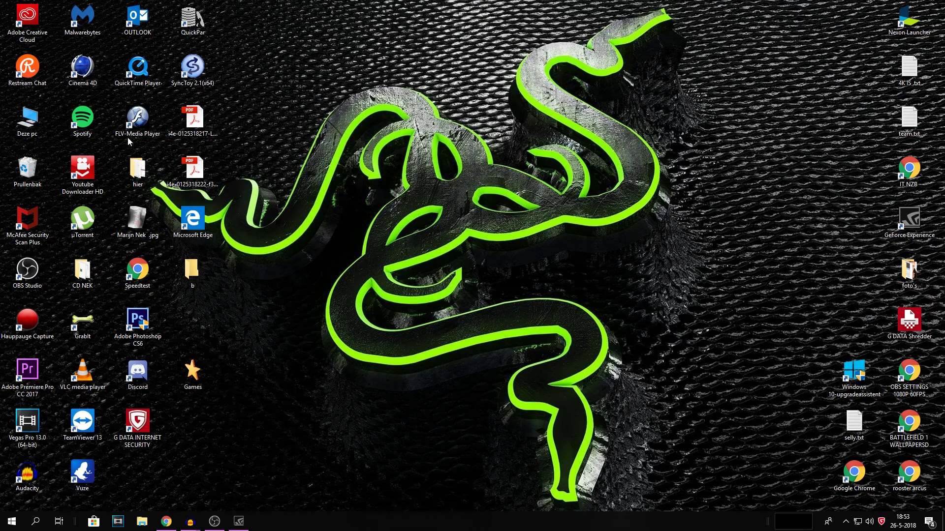
- Browse to This PC > J: > Bibliotheken > Video's > OBS RECORDS
double_click(28, 120)
double_click(557, 120)
double_click(259, 359)
double_click(112, 74)
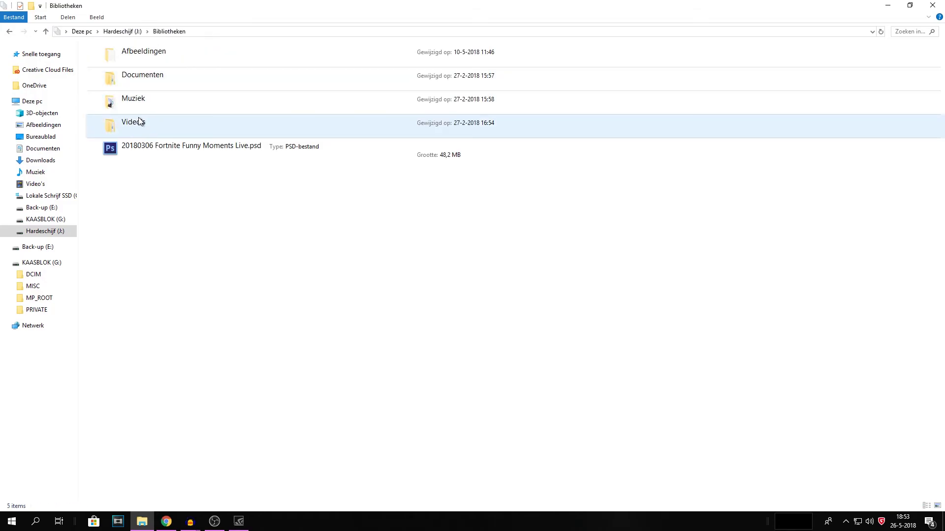
double_click(133, 122)
double_click(135, 84)
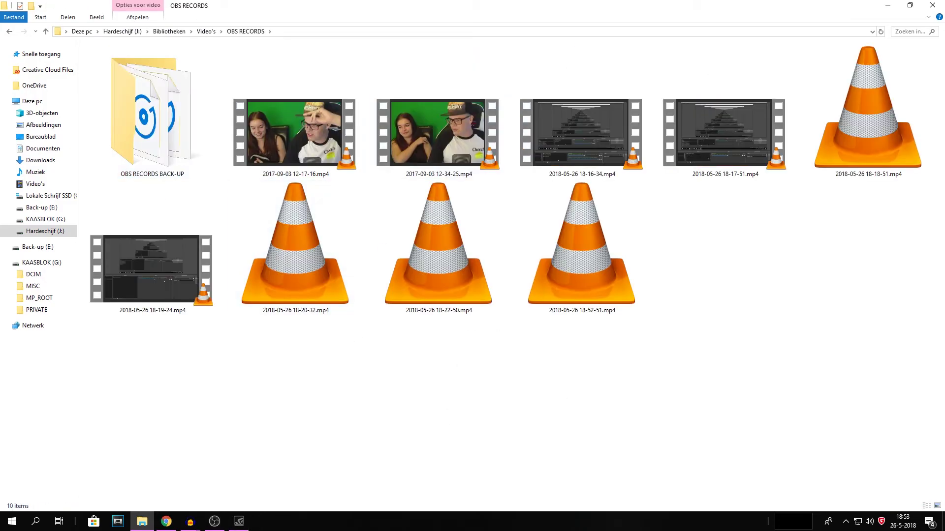
drag(908, 30, 528, 1)
click(875, 337)
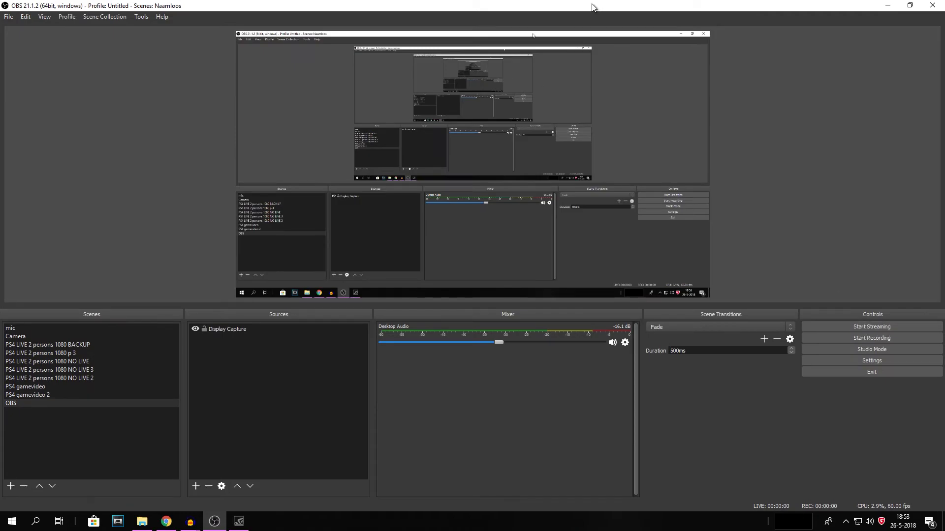
click(623, 254)
double_click(576, 262)
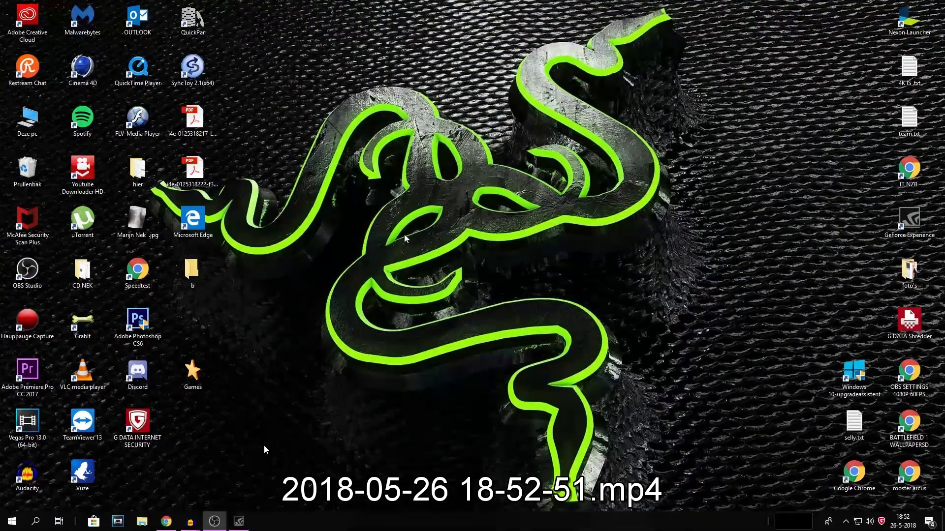
drag(465, 507, 738, 507)
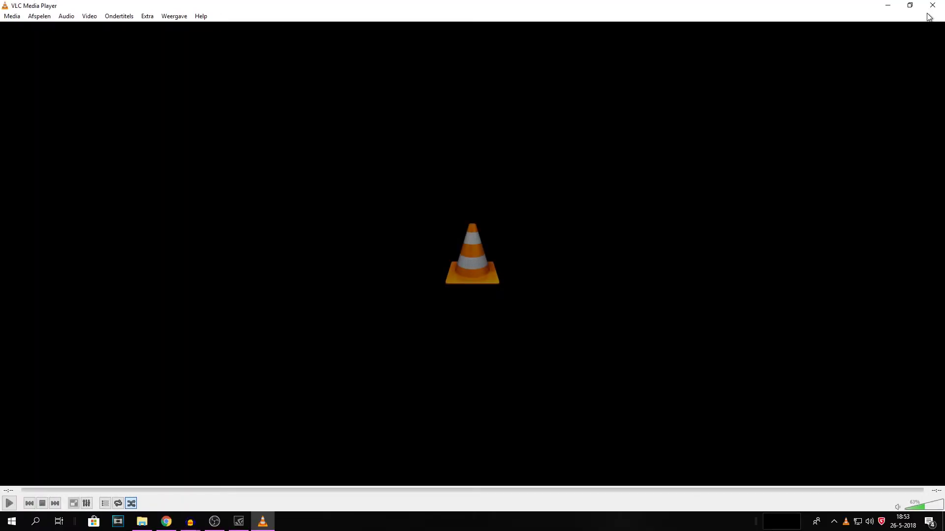
click(932, 7)
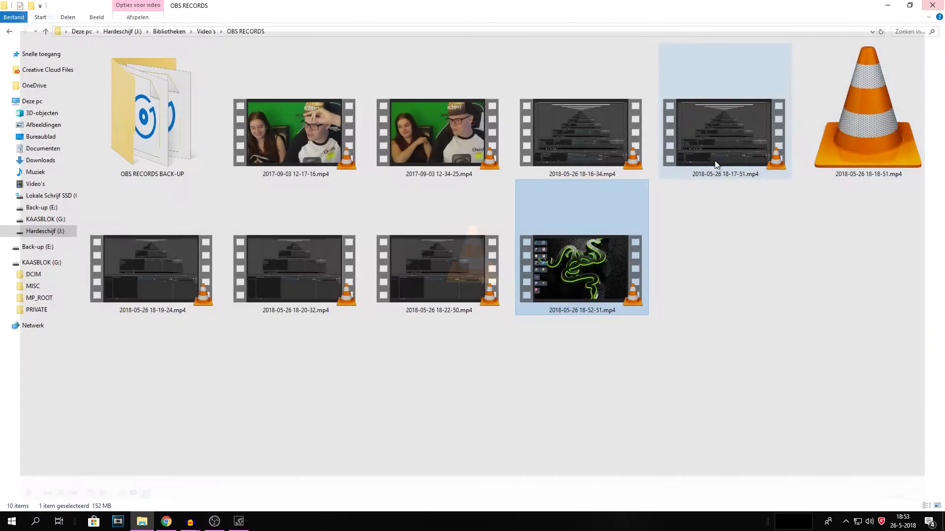
- Bring OBS Studio back to the front and maximise its window
click(582, 367)
click(215, 522)
double_click(516, 67)
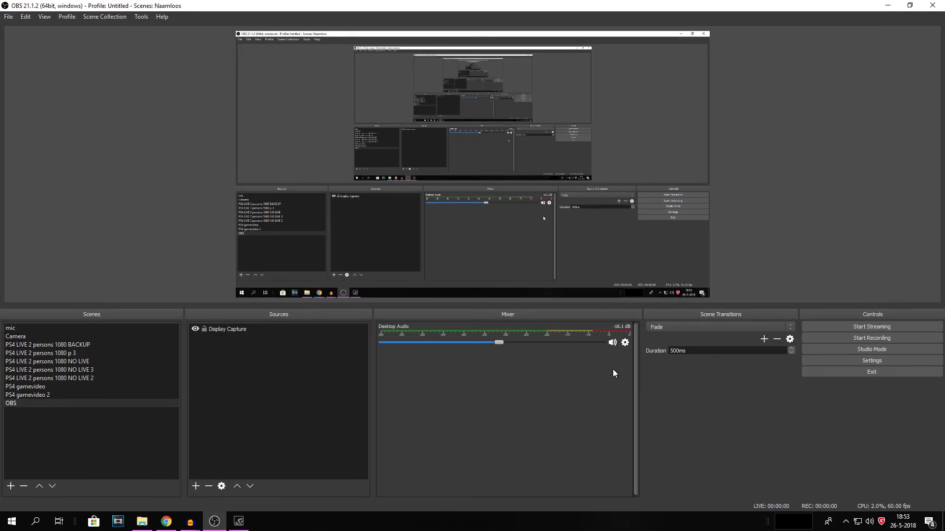
- Switch from OBS to the Fortnite gameplay video using the taskbar
click(190, 522)
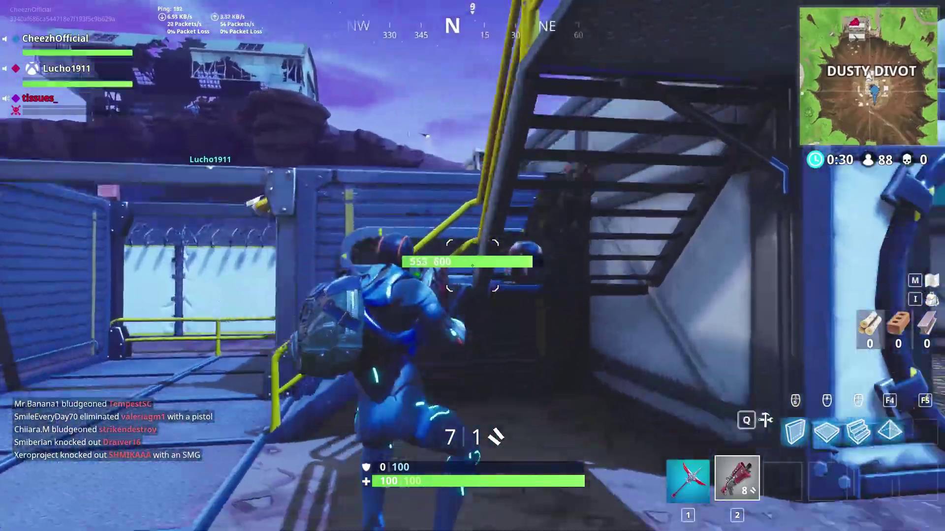